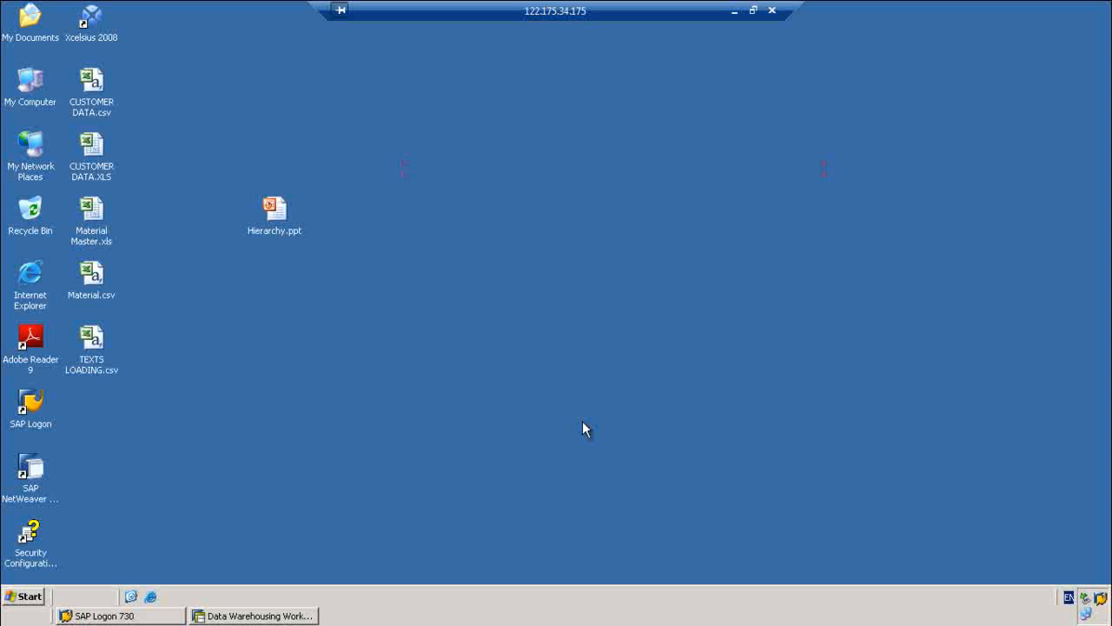
Open Hierarchy.ppt, create a new presentation, and apply the Blank content layout to its first slide.
double_click(275, 211)
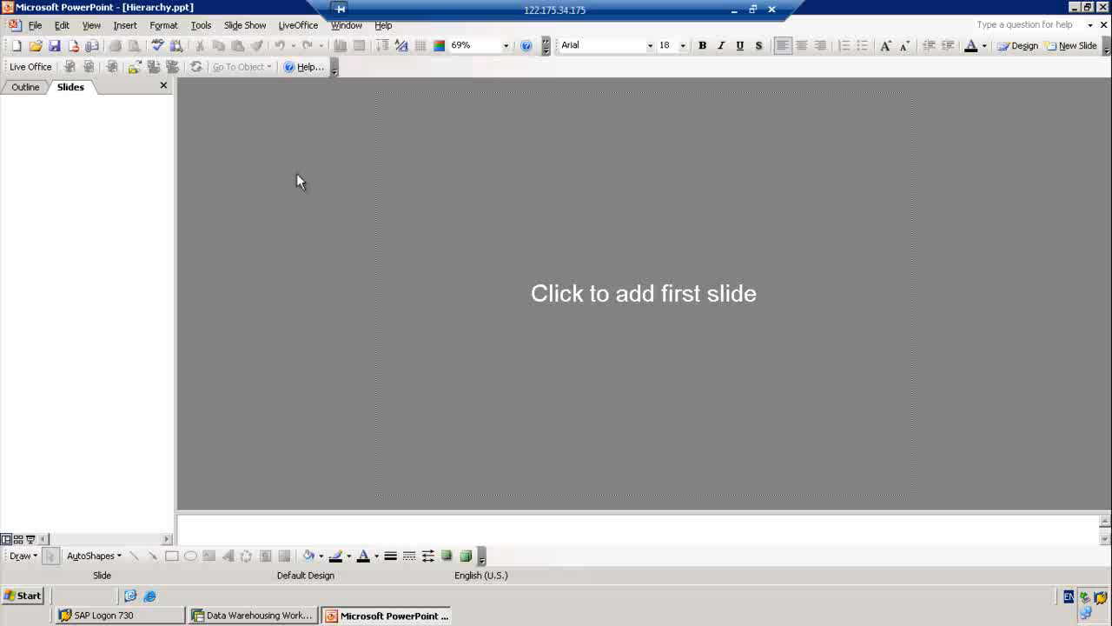
left_click(15, 48)
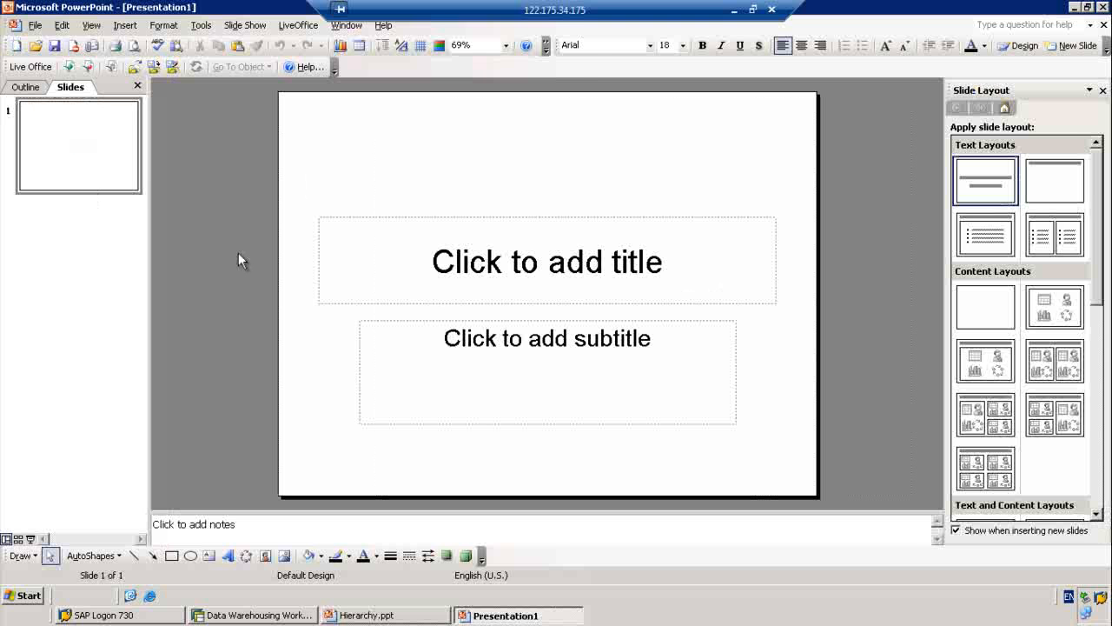
left_click(993, 313)
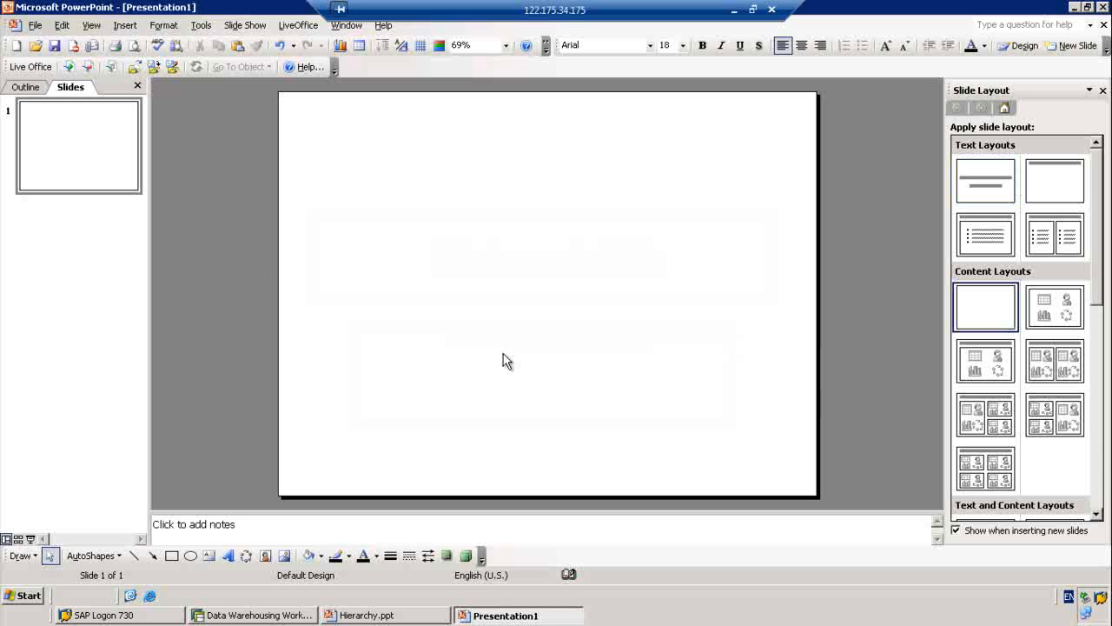
left_click(995, 418)
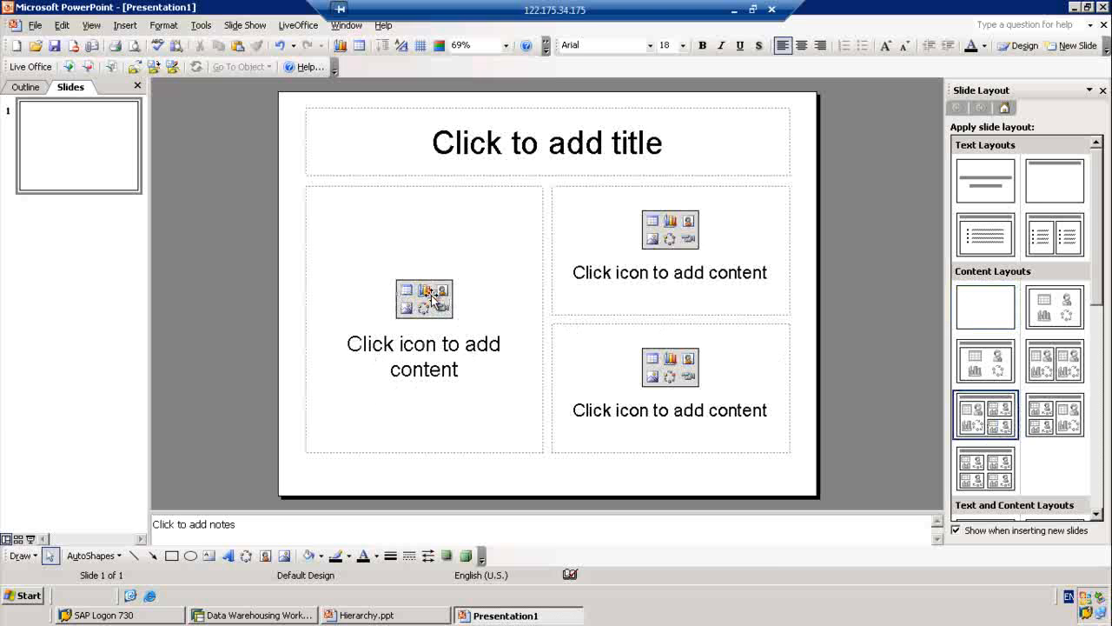
left_click(982, 323)
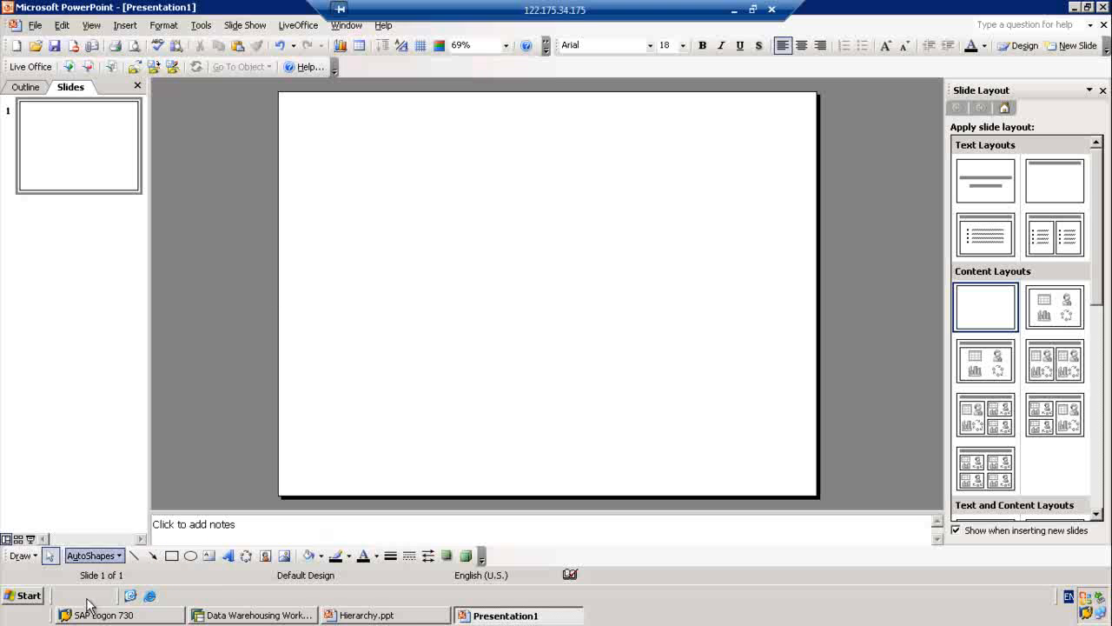
Draw a rectangle in the slide's upper middle and resize it to about 2" wide by 0.58" high.
left_click(102, 557)
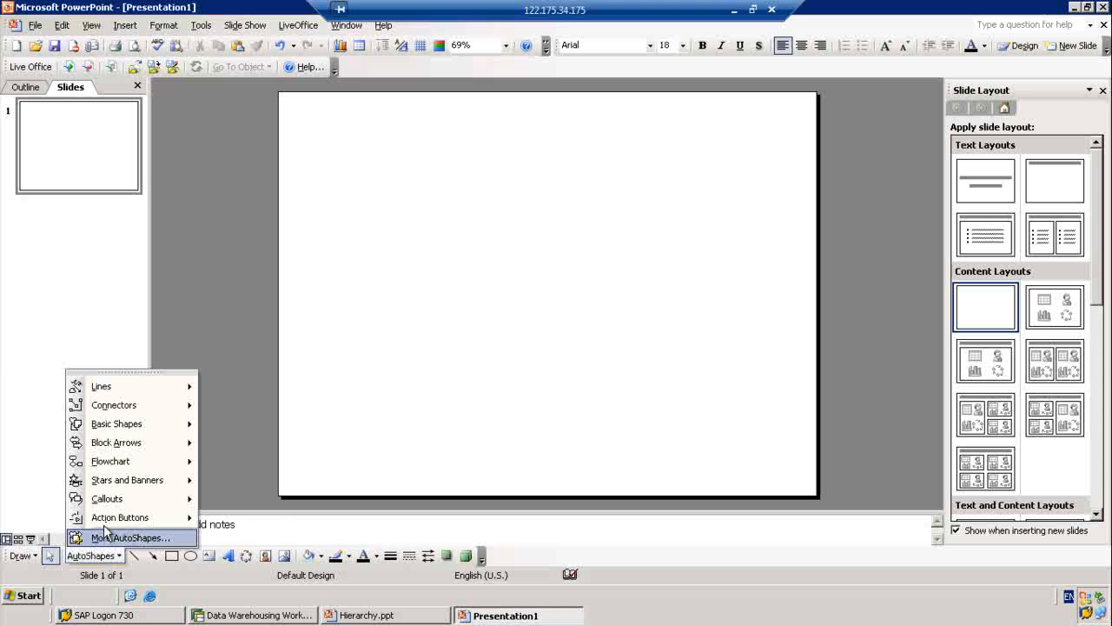
mouse_move(146, 429)
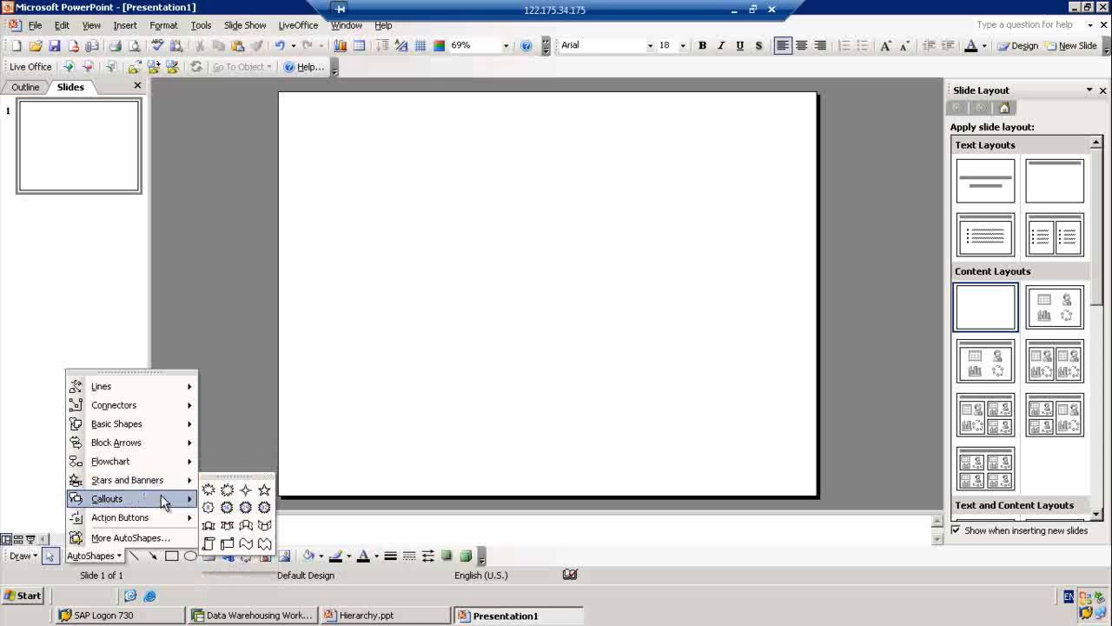
mouse_move(163, 504)
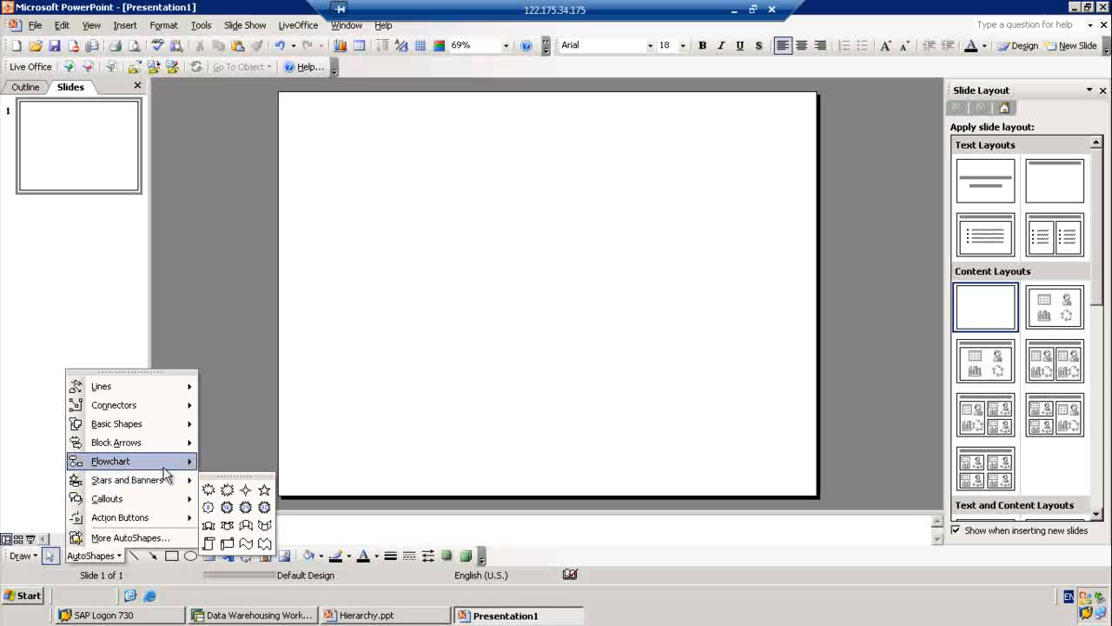
mouse_move(166, 468)
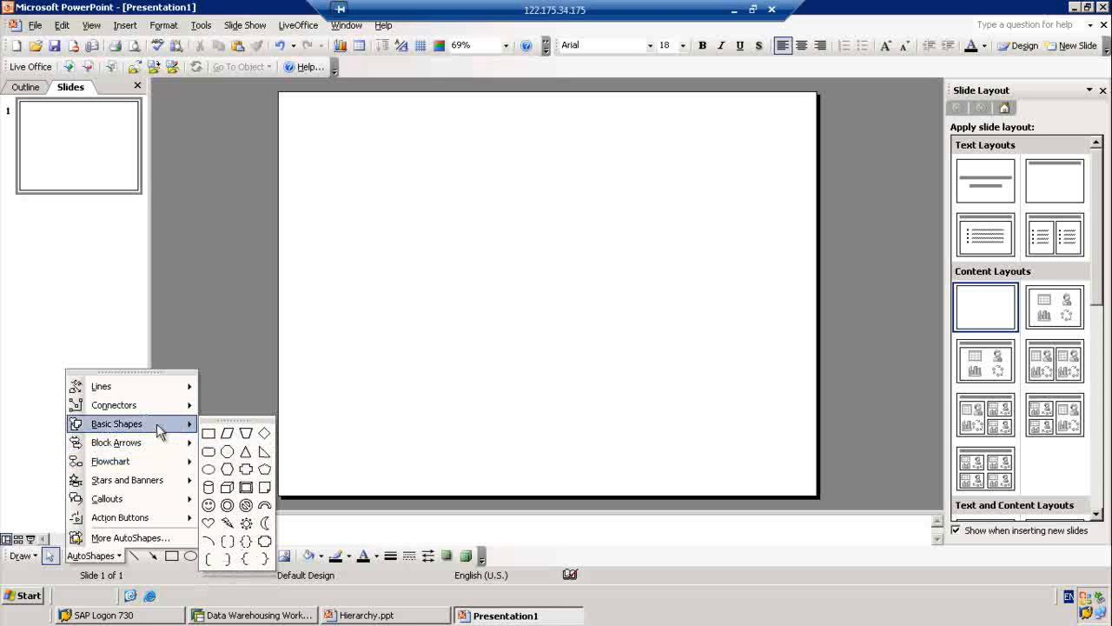
left_click(208, 432)
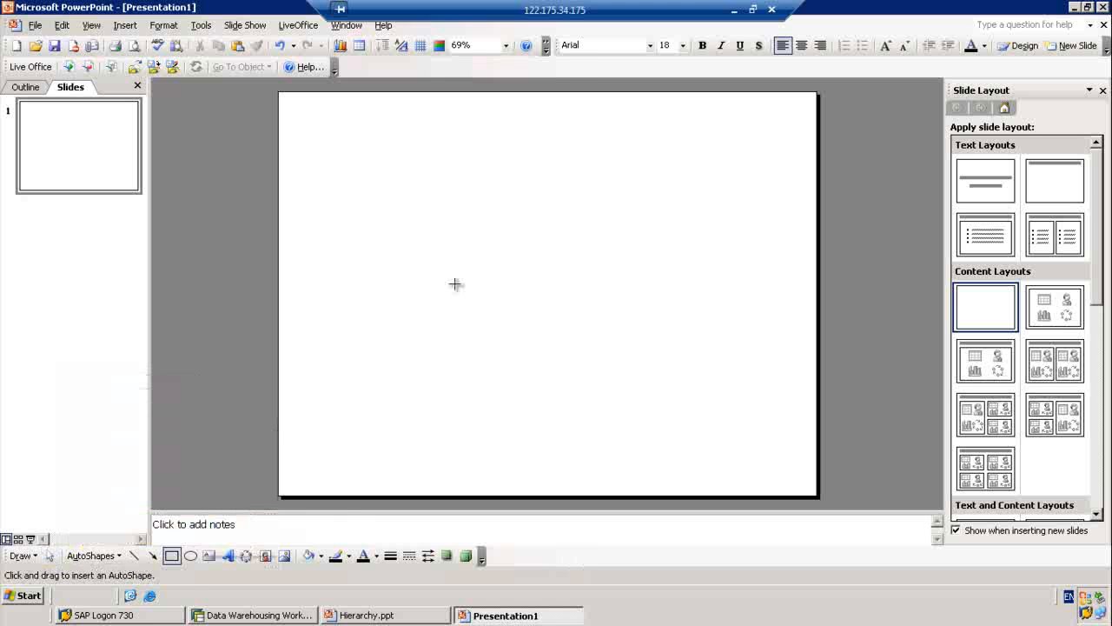
left_click(475, 169)
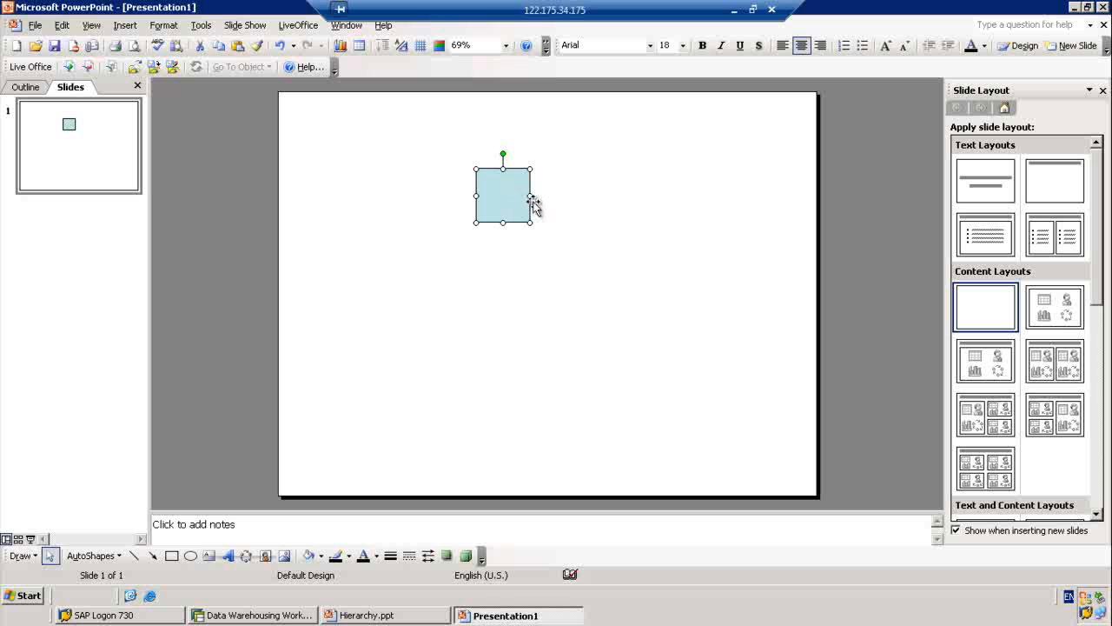
left_click_drag(530, 196, 584, 196)
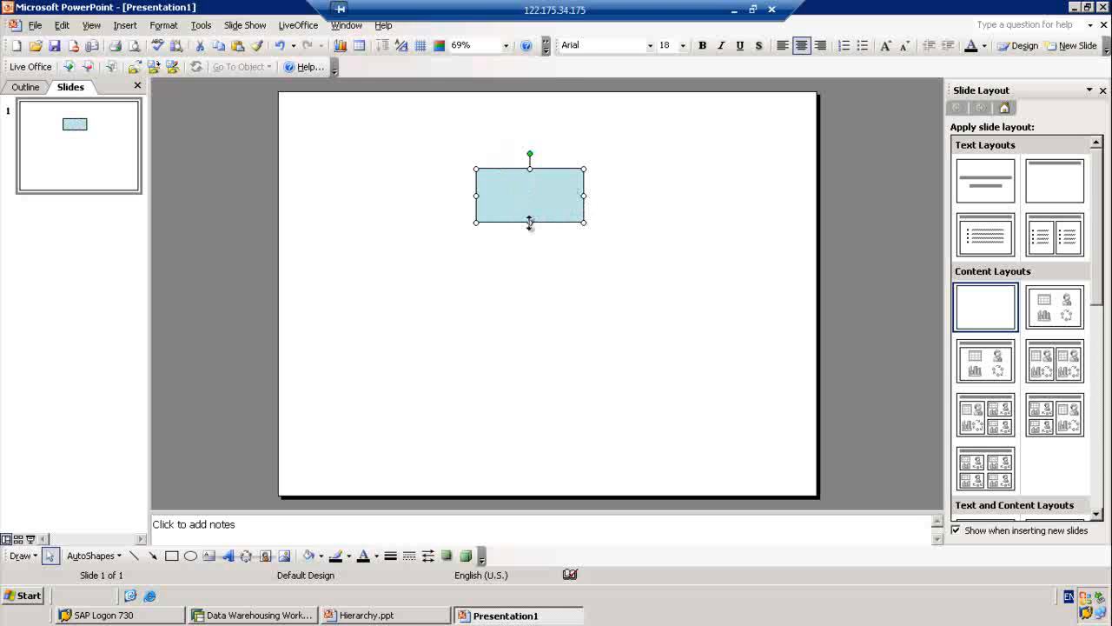
left_click_drag(530, 223, 530, 200)
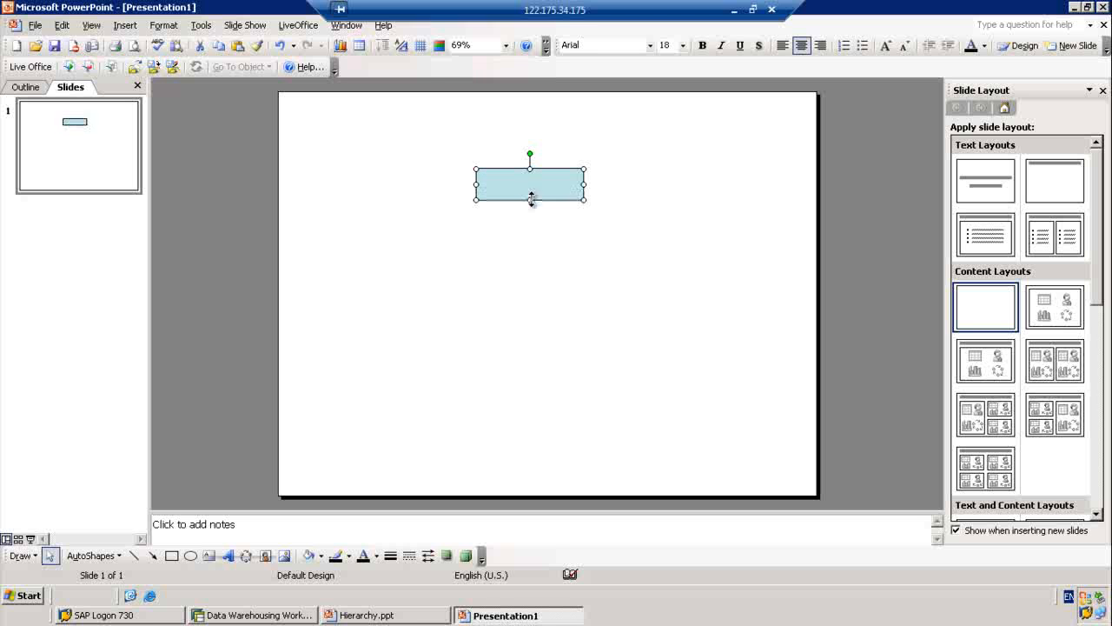
Set the rectangle's height to 0.5" in its format settings, then recheck its size.
right_click(532, 183)
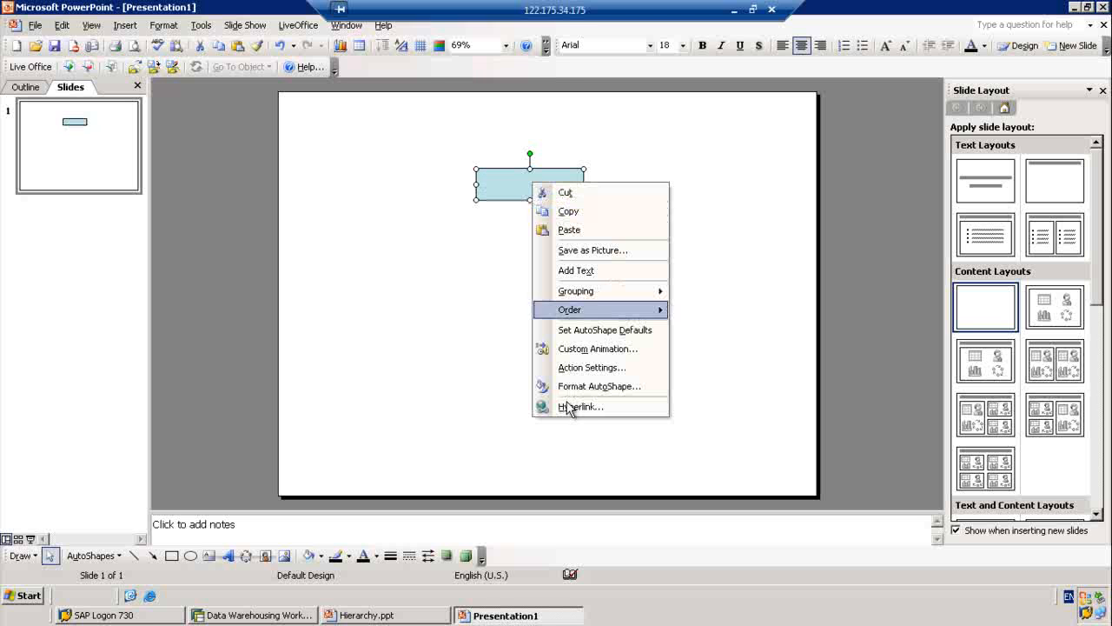
left_click(622, 390)
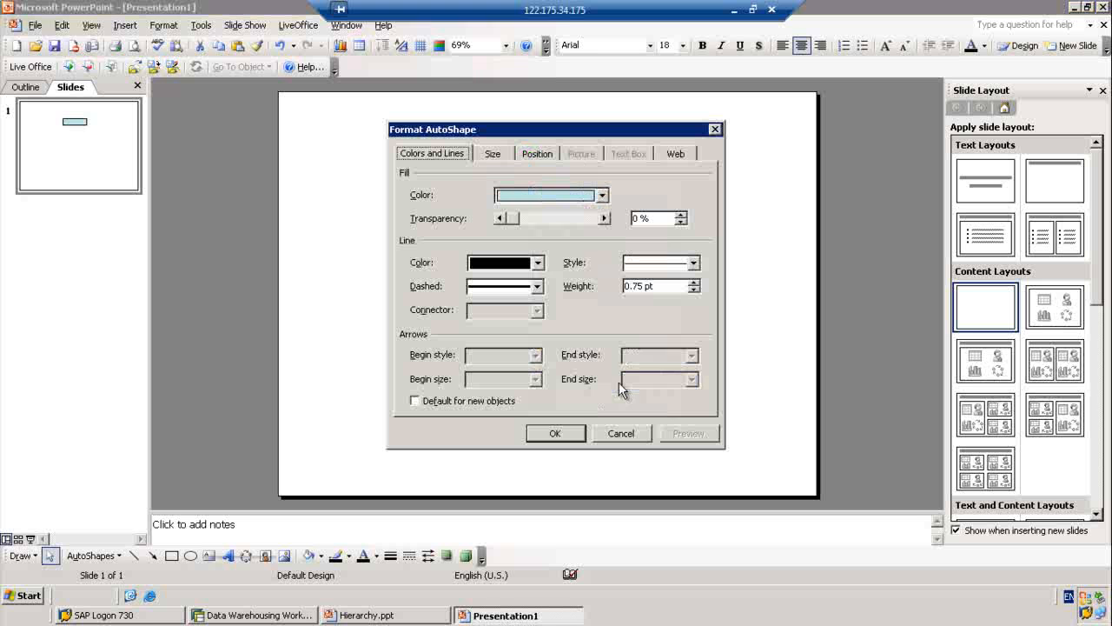
left_click(540, 157)
left_click(494, 154)
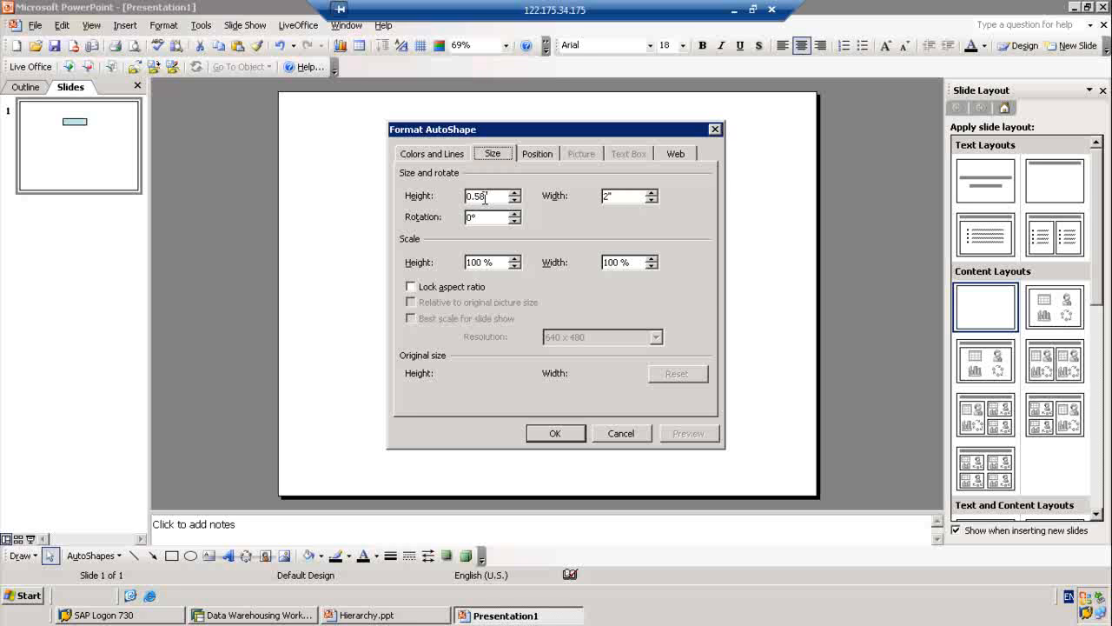
key("BackSpace")
left_click(554, 434)
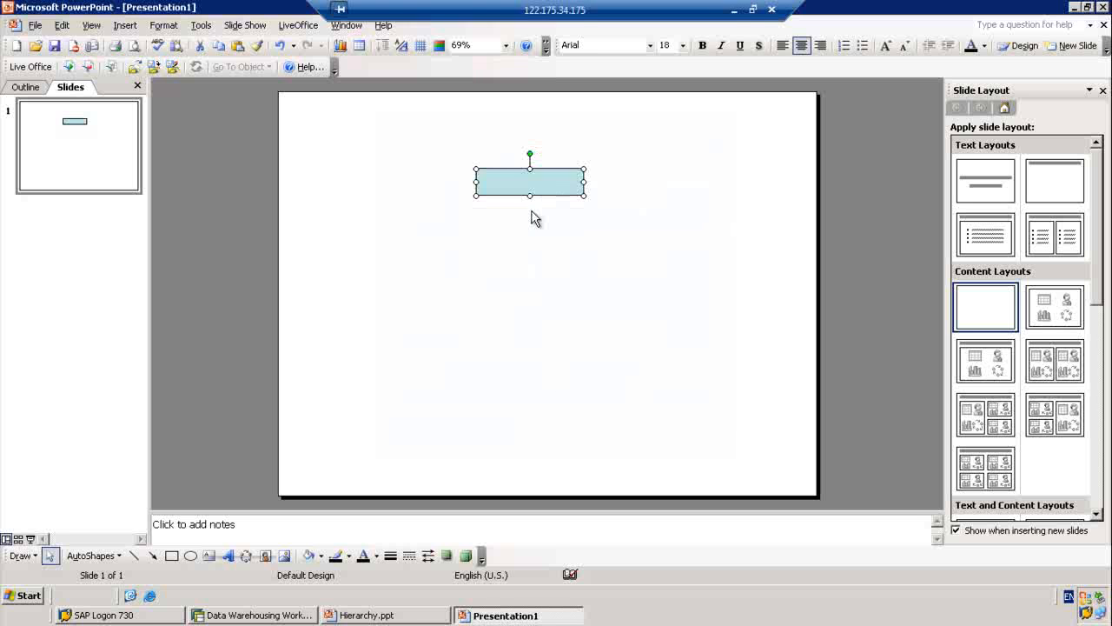
double_click(508, 185)
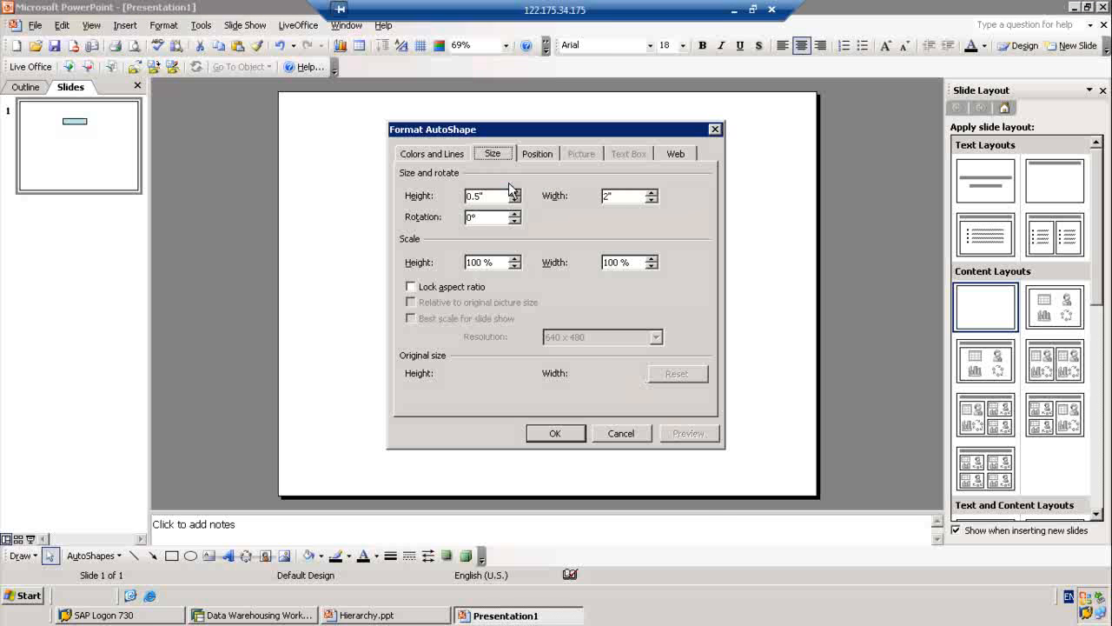
left_click(624, 435)
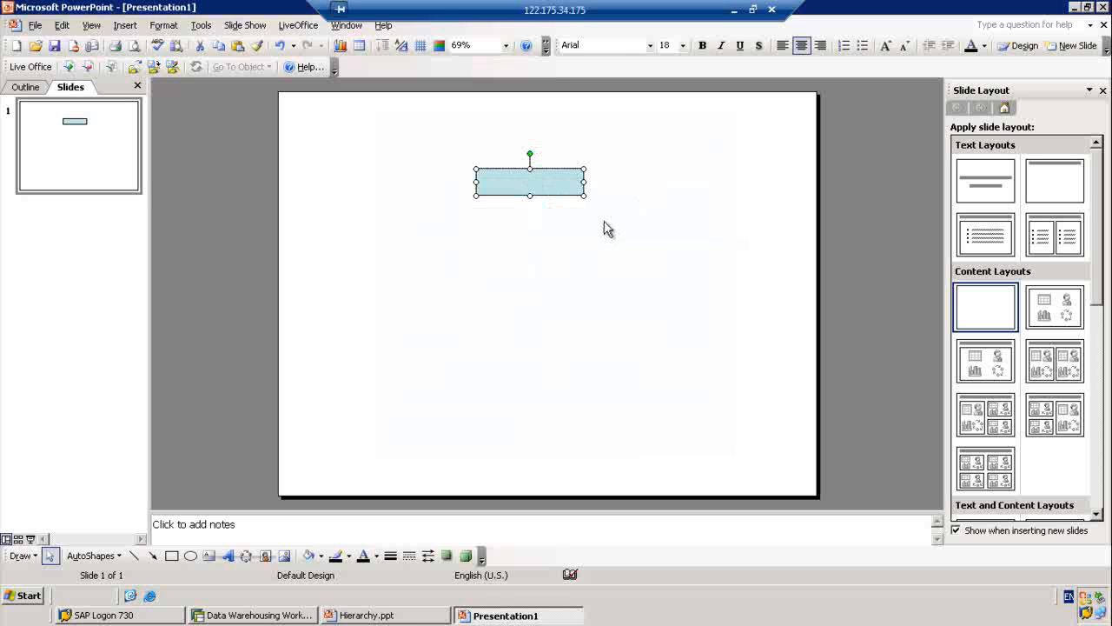
Enter the text "Sales Hier" in the rectangle and cut it out again to leave the shape blank.
type("Sales Hier")
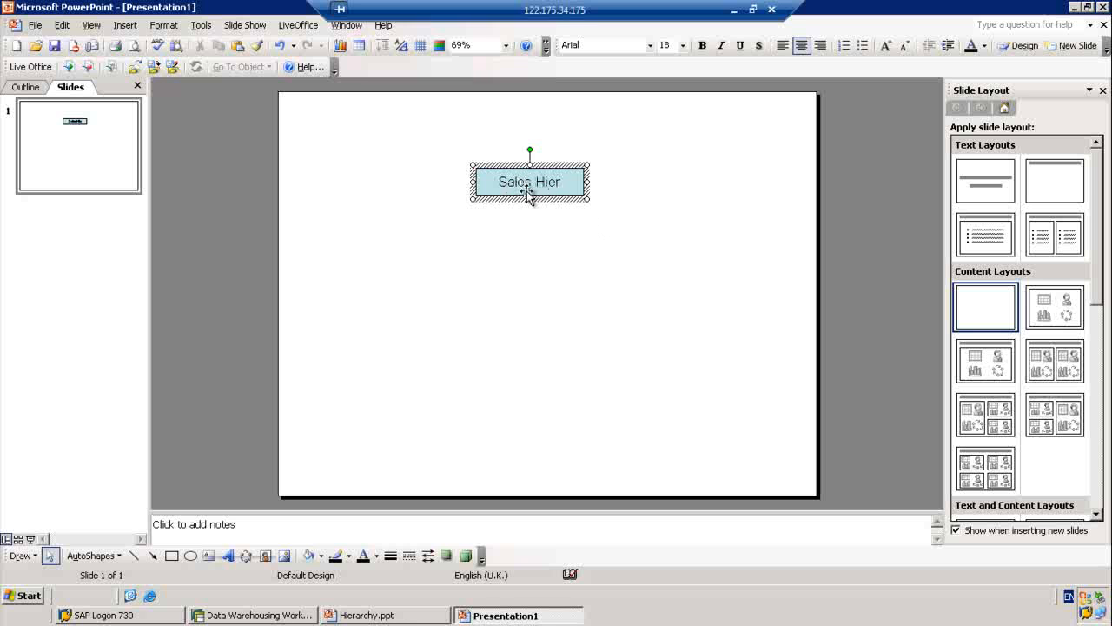
left_click(507, 237)
left_click(494, 184)
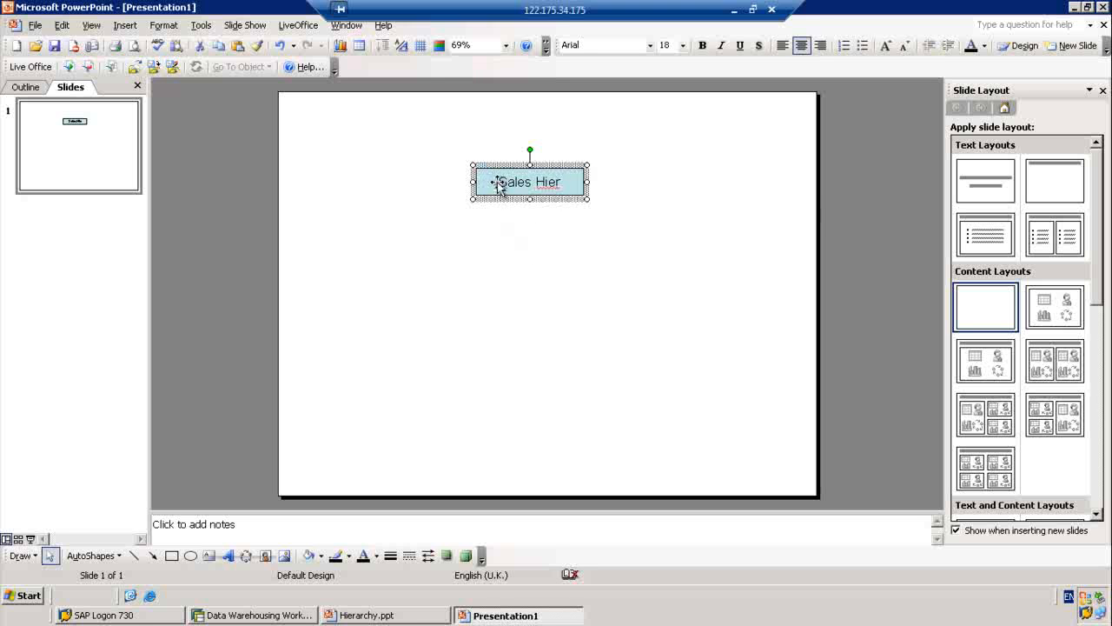
left_click_drag(501, 182, 582, 196)
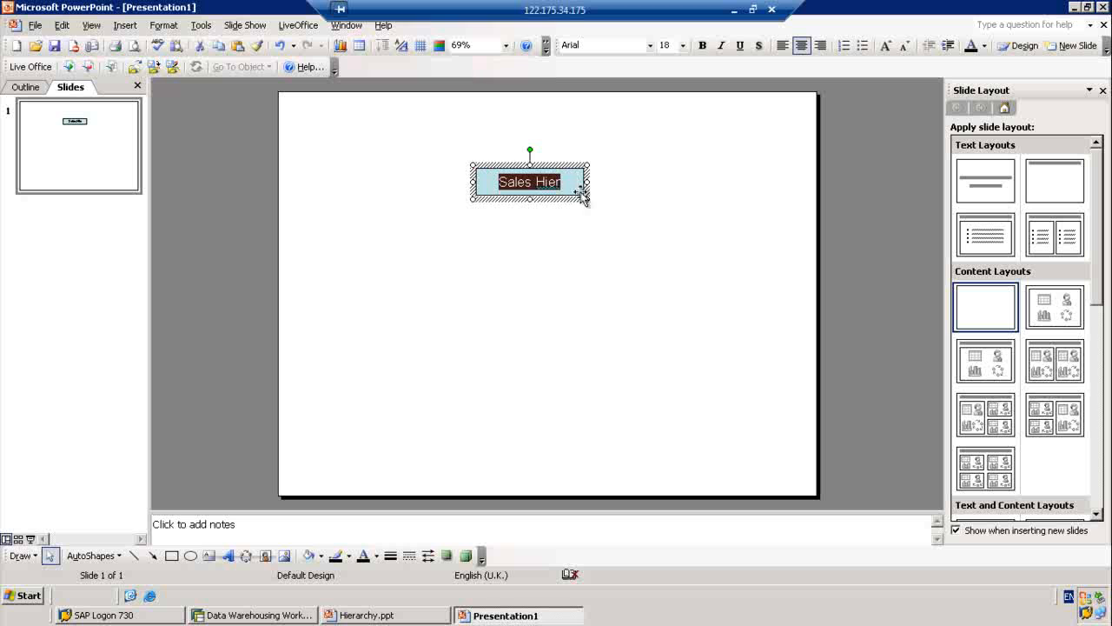
key("Delete")
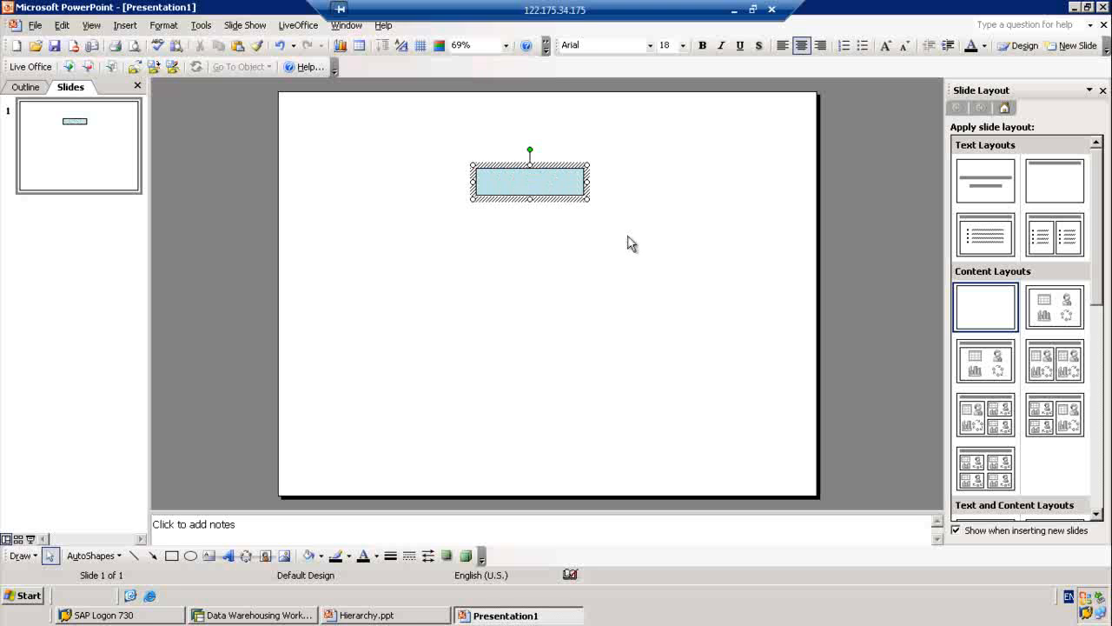
Copy the blank rectangle and paste 12 copies of it onto the slide.
left_click(512, 165)
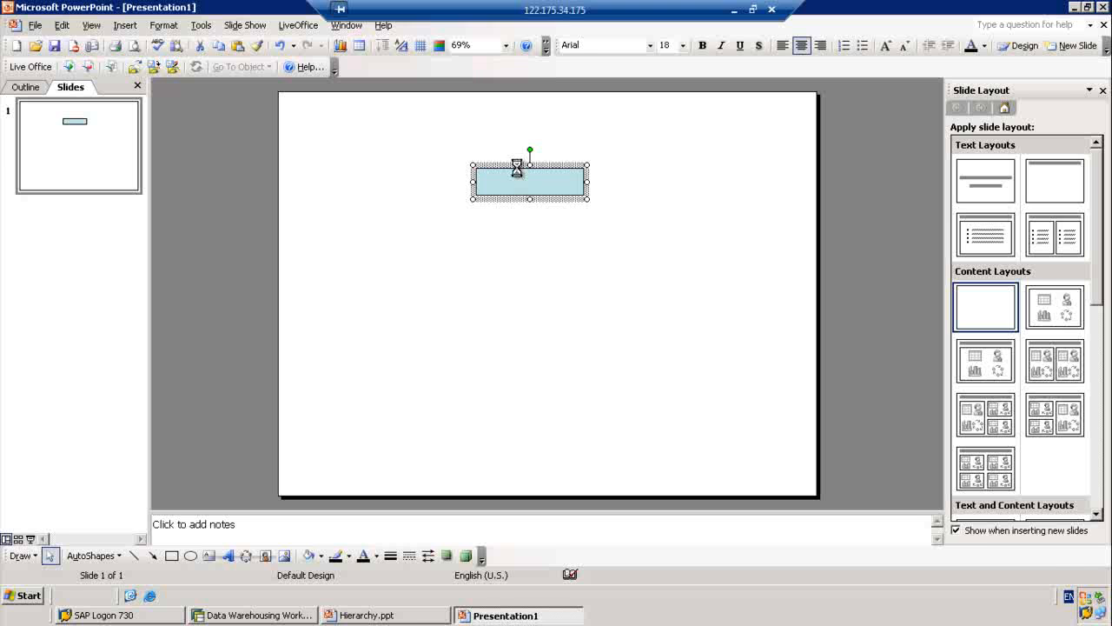
key("ctrl+c")
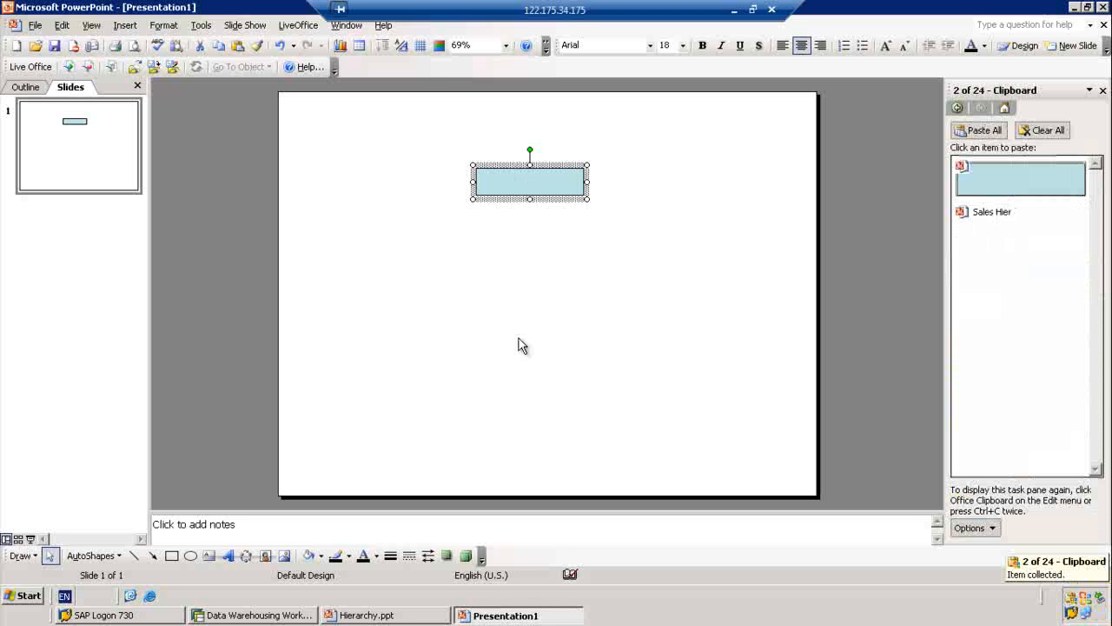
left_click(398, 259)
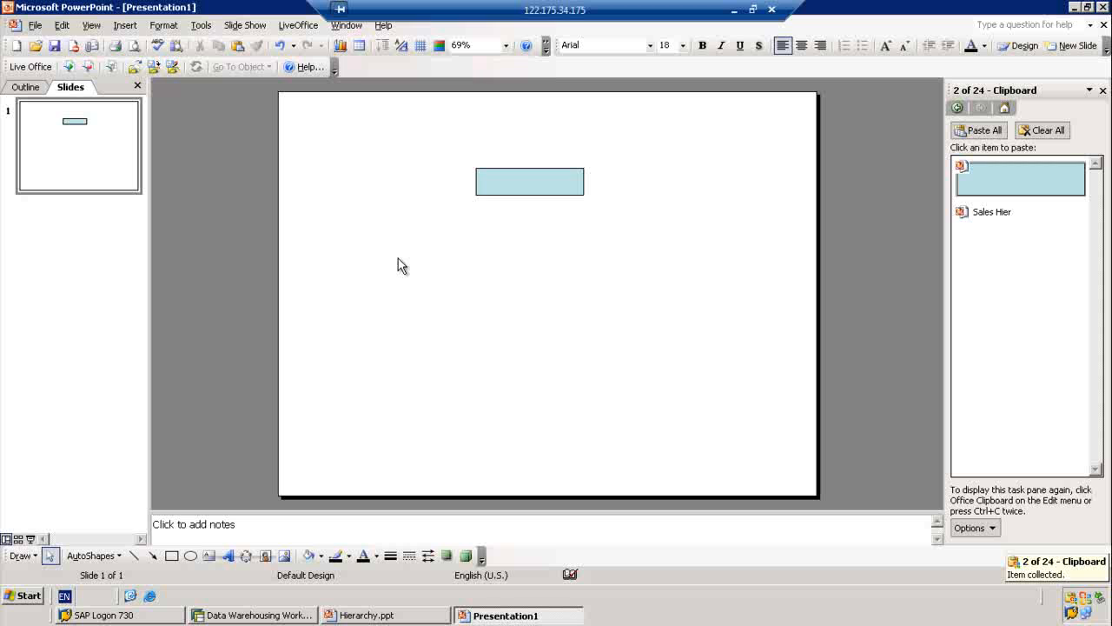
key("ctrl+v")
key("ctrl+v")
key("ctrl+v")
key("ctrl+v")
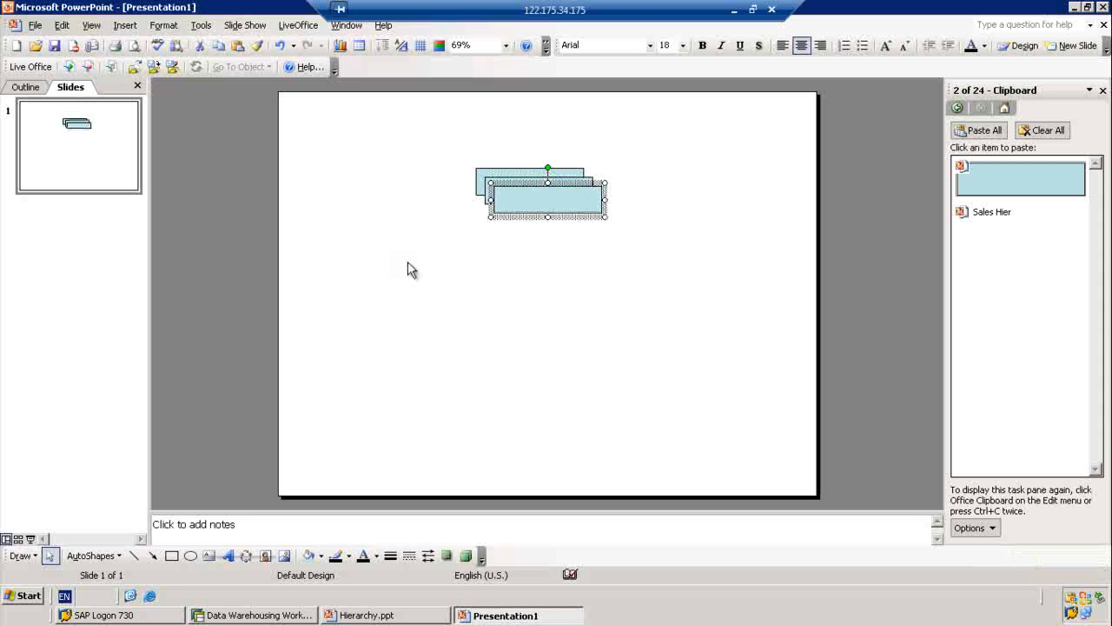
key("ctrl+v")
key("ctrl+v")
key("ctrl+v")
key("ctrl+v")
key("ctrl+v")
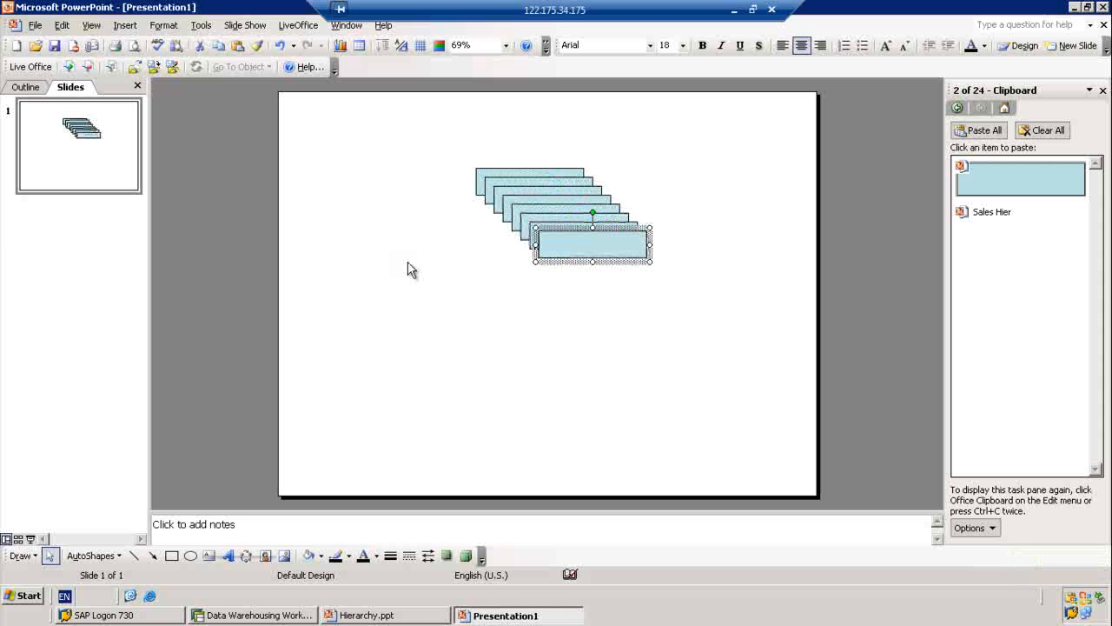
key("ctrl+v")
key("ctrl+v")
key("ctrl+v")
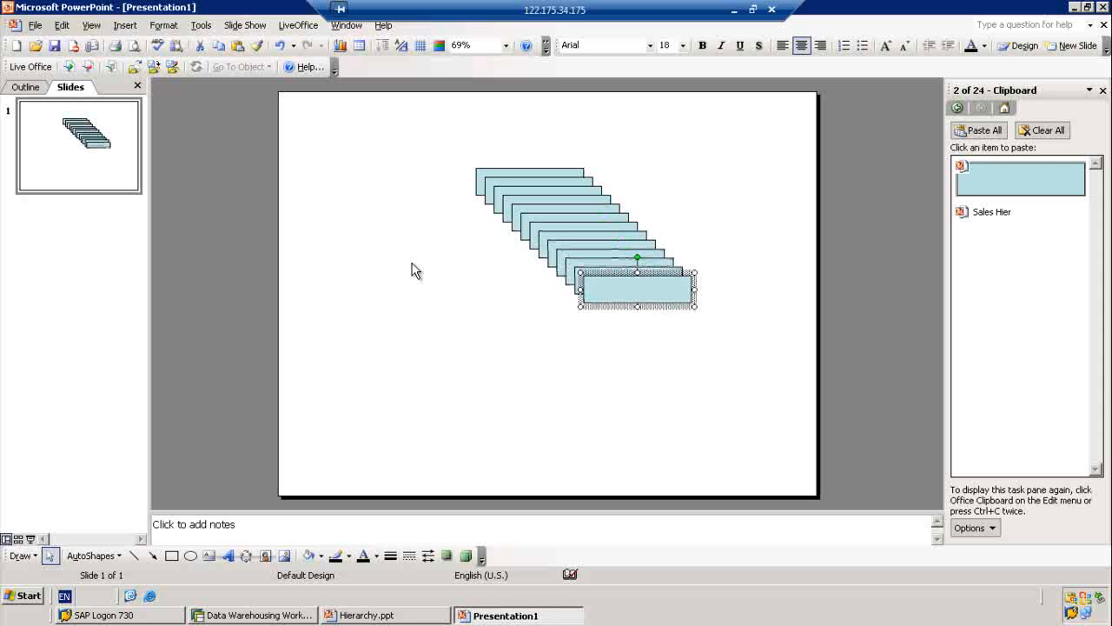
Spread the pasted rectangles over the lower half of the slide, clear of the original one.
left_click(676, 423)
left_click_drag(634, 289, 383, 374)
left_click_drag(598, 287, 561, 393)
left_click_drag(612, 271, 591, 341)
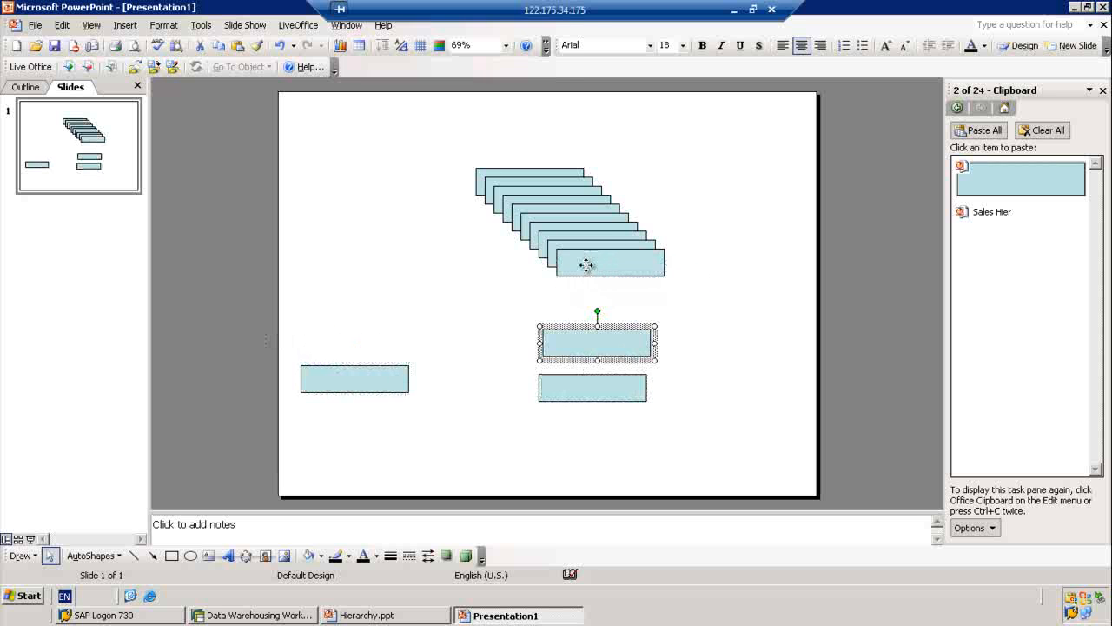
left_click_drag(588, 258, 585, 333)
left_click_drag(585, 252, 574, 300)
left_click_drag(585, 246, 536, 304)
left_click_drag(541, 219, 506, 319)
left_click_drag(526, 205, 491, 330)
left_click_drag(516, 196, 481, 345)
Move the original rectangle to the slide's top edge and paste the text "Sales Hier" into it.
left_click_drag(537, 179, 512, 121)
left_click(999, 217)
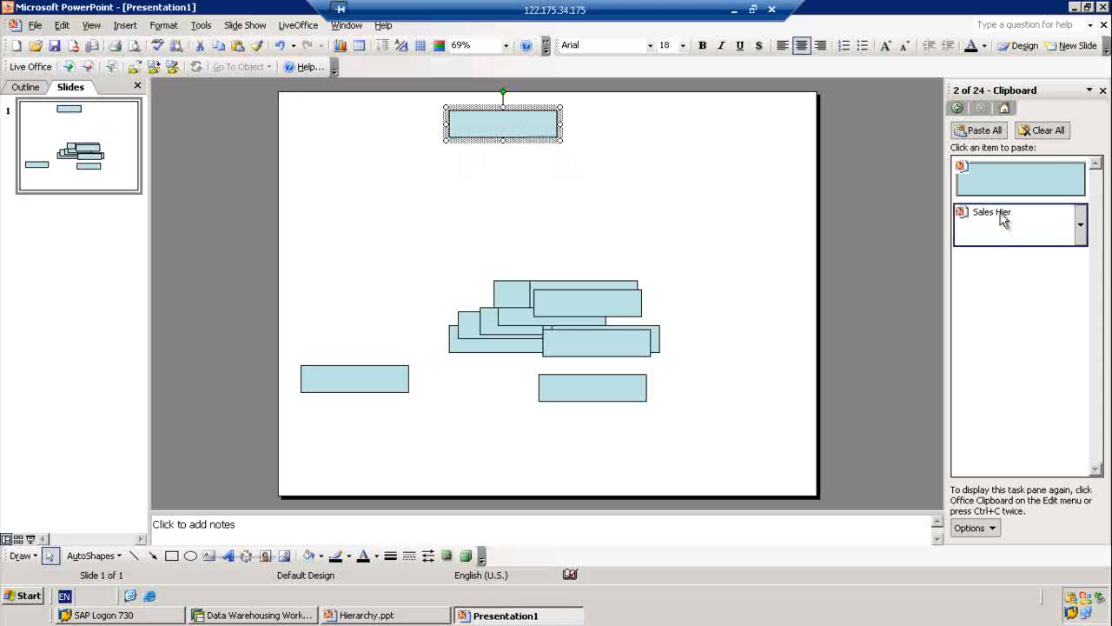
key("ctrl+a")
left_click(534, 123)
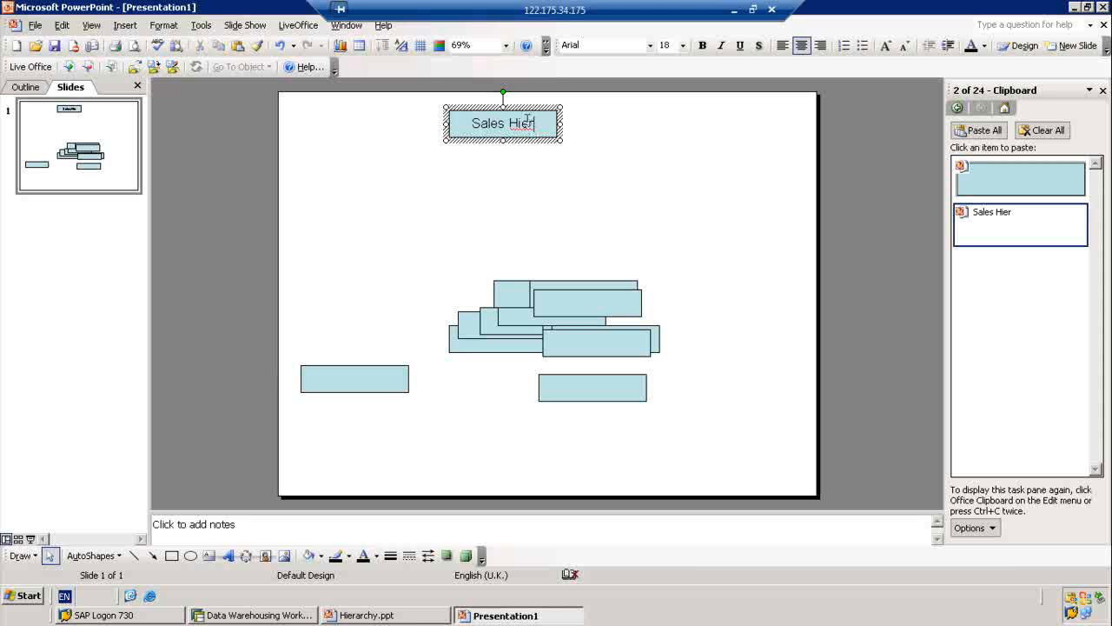
Make the "Sales Hier" text in the uppermost rectangle bold and set its font size to 14.
left_click_drag(536, 122, 450, 127)
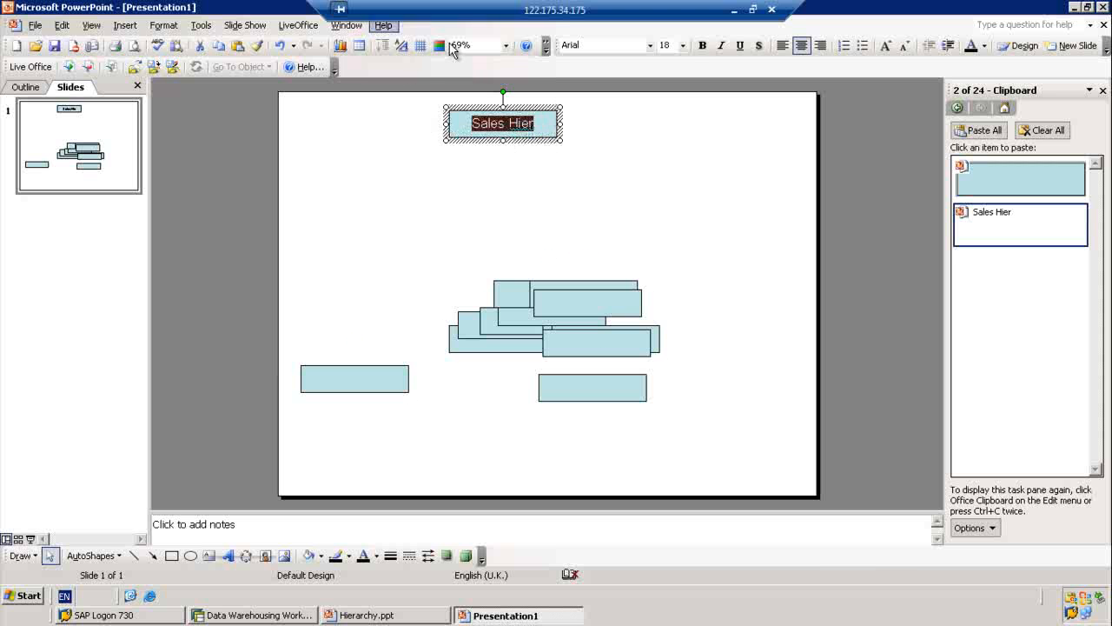
left_click(703, 46)
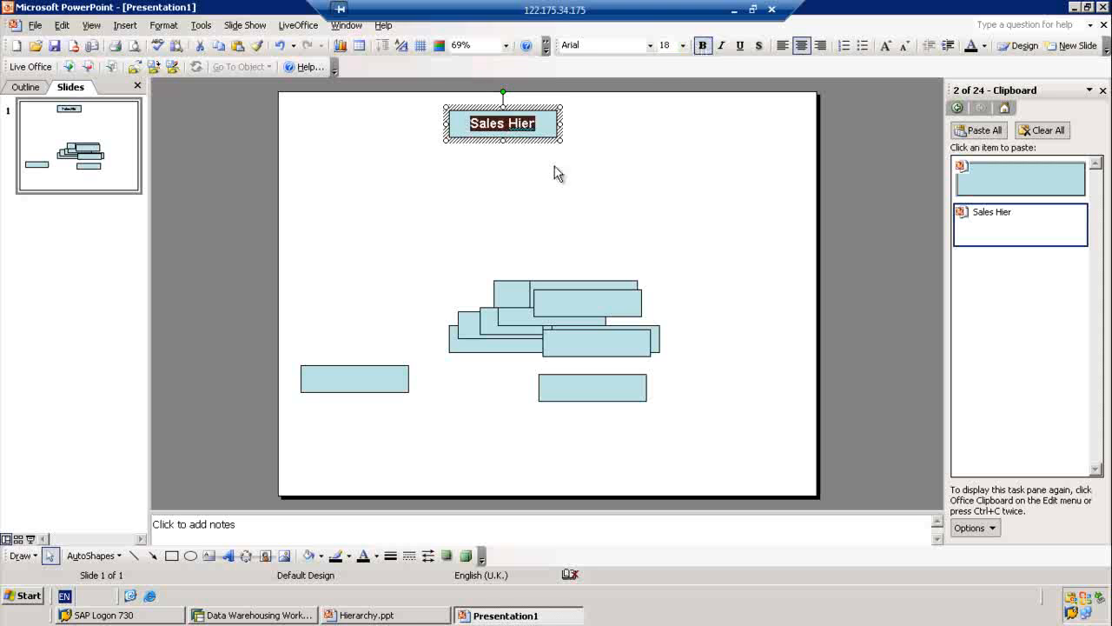
left_click(682, 46)
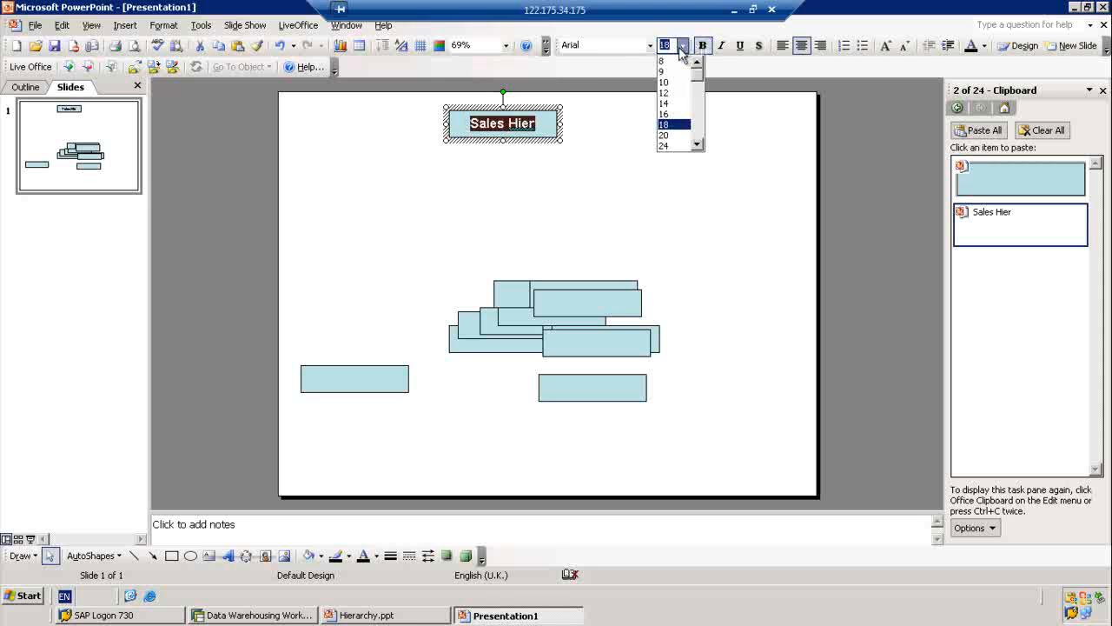
left_click(669, 103)
left_click(576, 142)
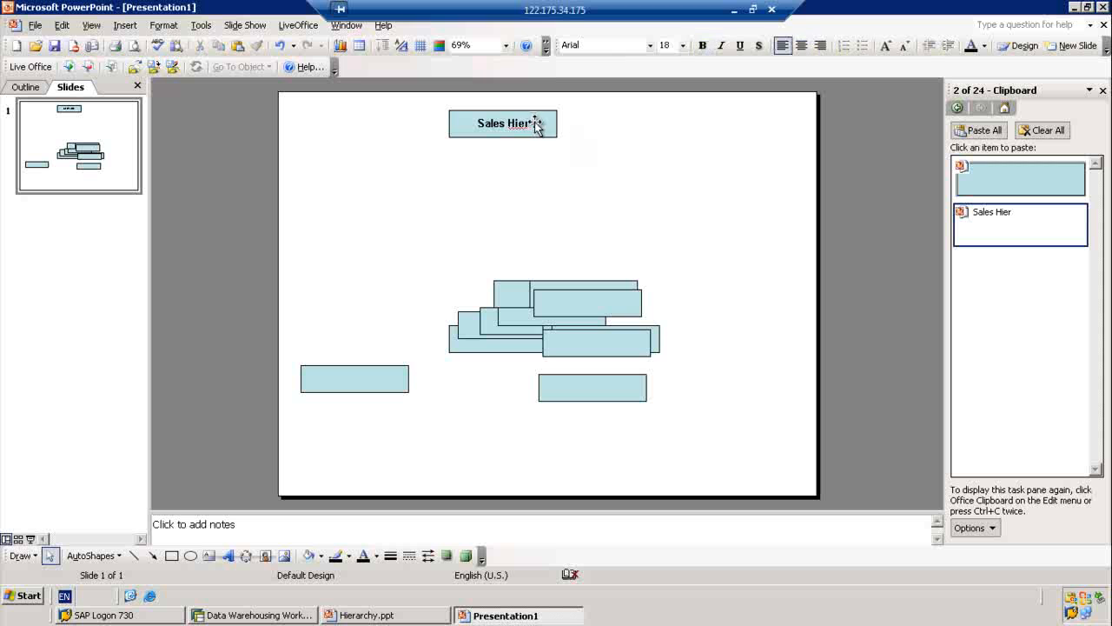
left_click(534, 127)
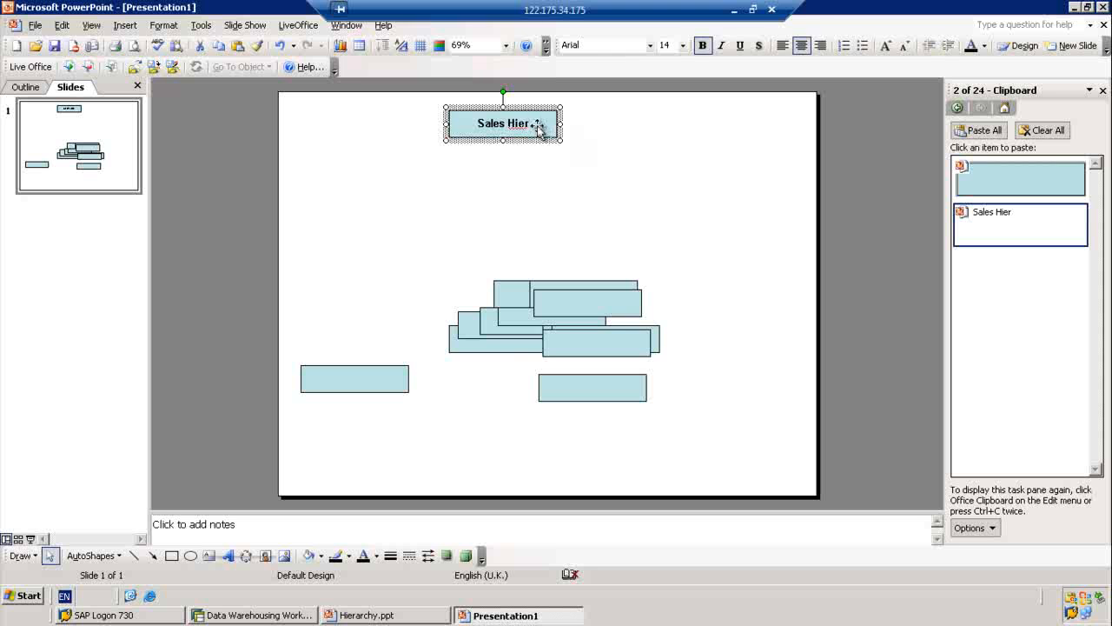
double_click(542, 135)
left_click(621, 432)
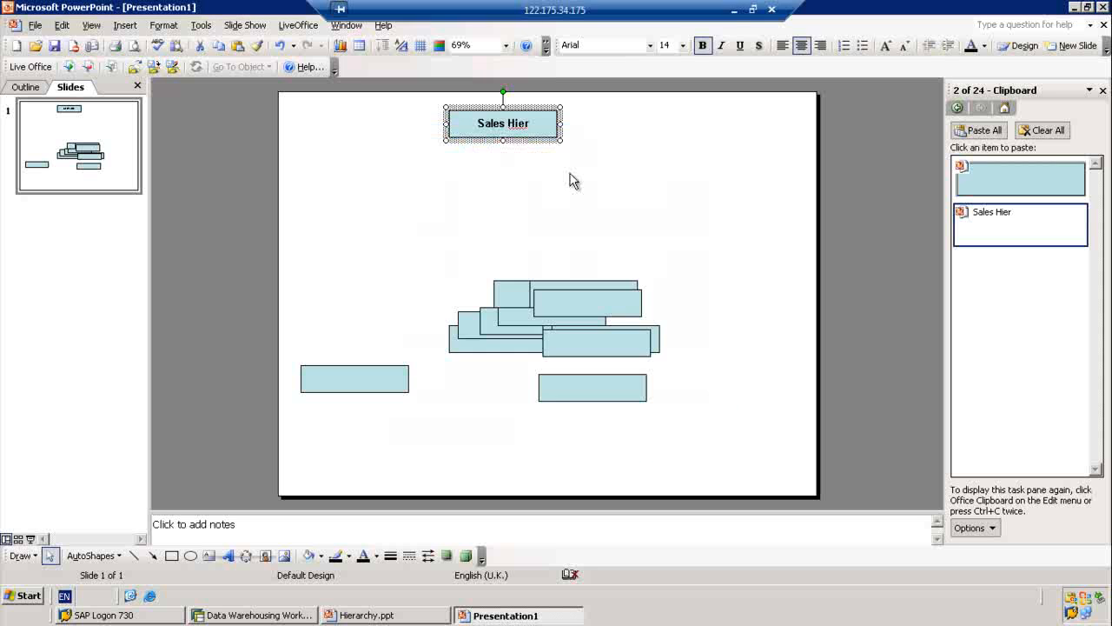
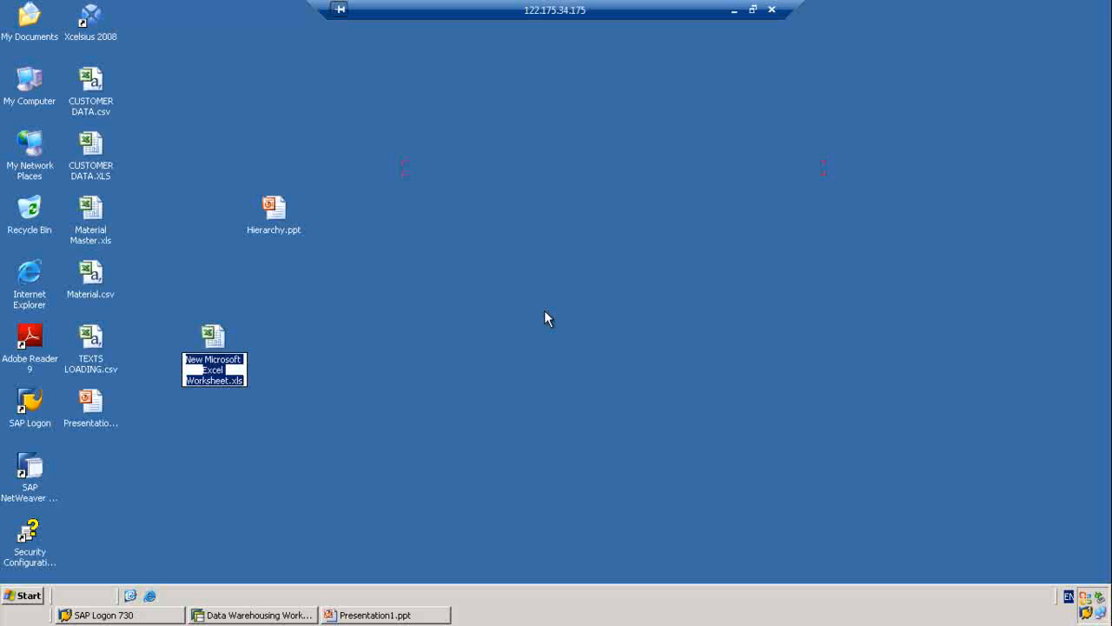
type("ales Hierarc")
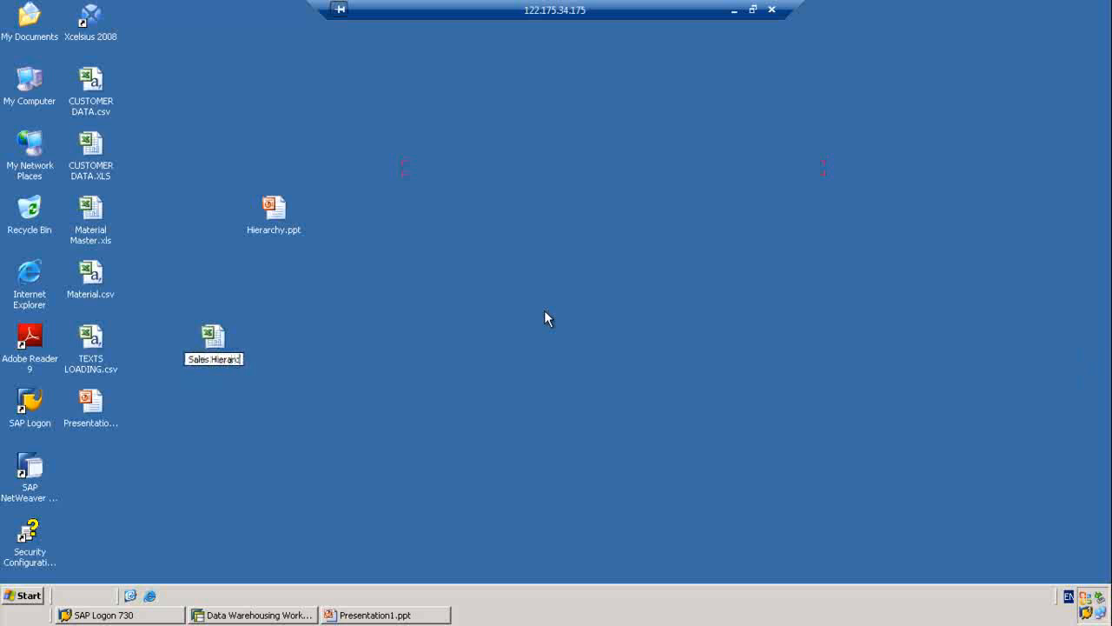
type("hy data")
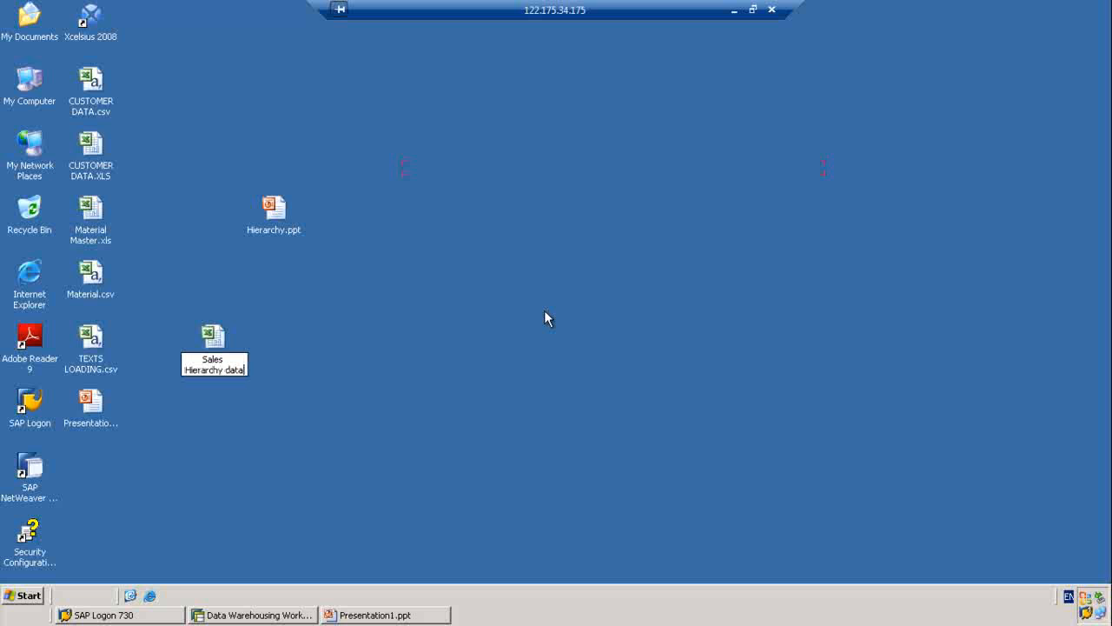
key("Return")
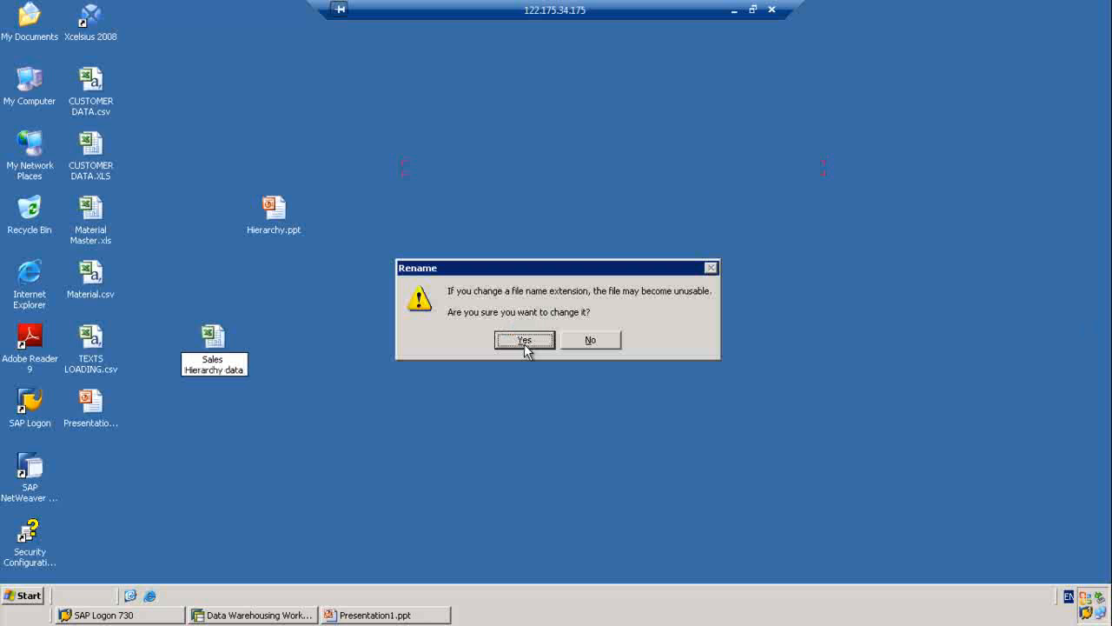
left_click(583, 346)
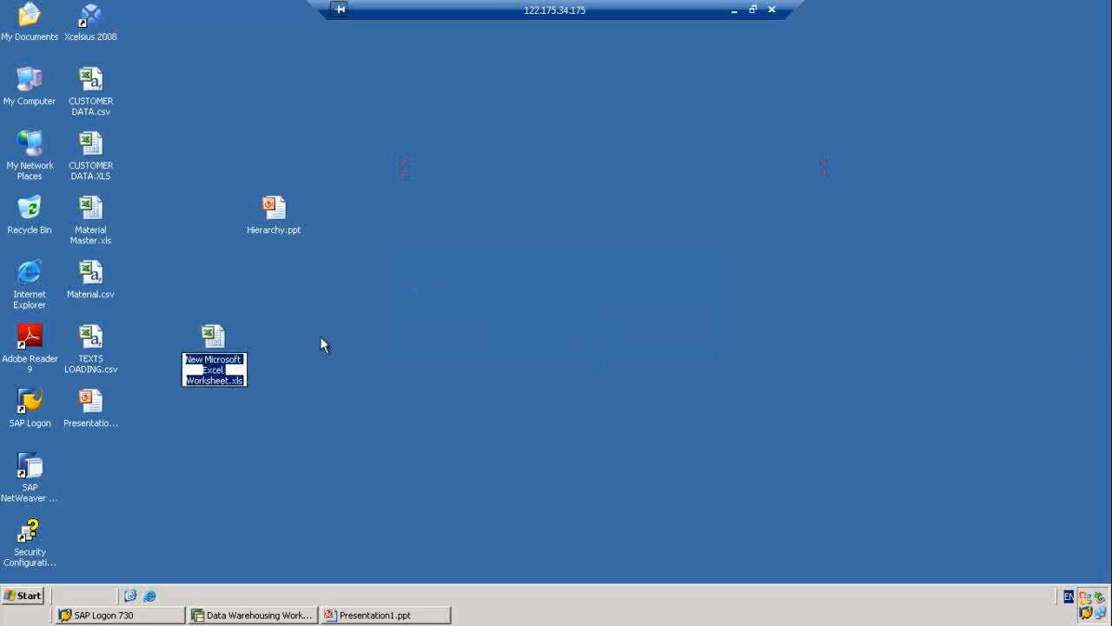
Rename the new Excel worksheet file on the desktop as "Sales Hierarchy data.xls" and open it in Excel.
left_click(227, 379)
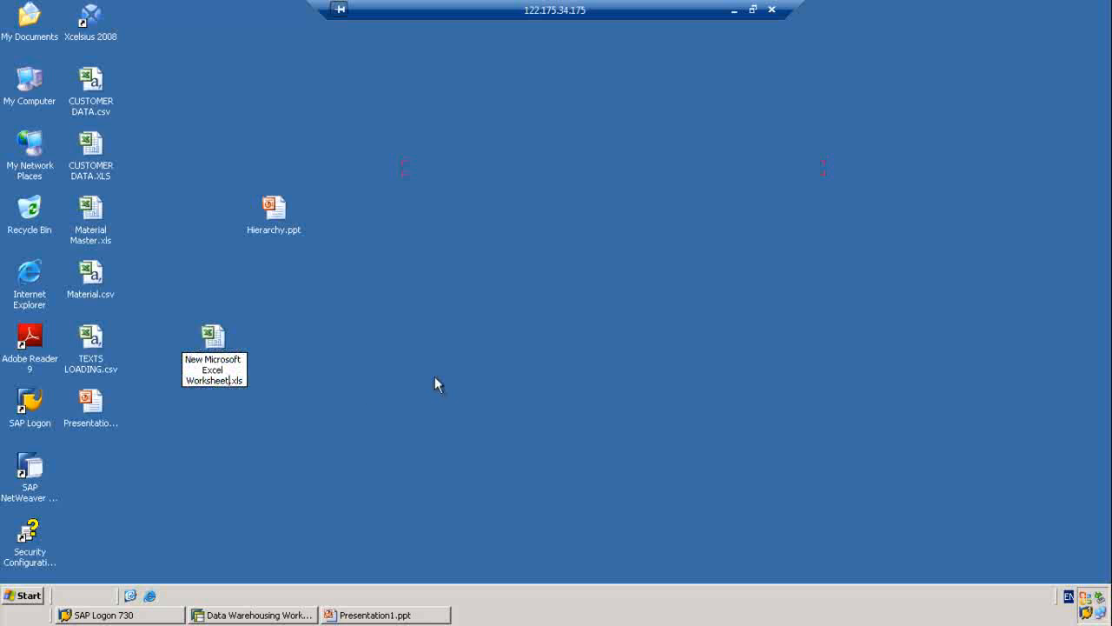
key("BackSpace")
key("BackSpace")
key("BackSpace")
key("BackSpace")
key("BackSpace")
key("BackSpace")
key("BackSpace")
key("BackSpace")
key("BackSpace")
key("BackSpace")
key("BackSpace")
key("BackSpace")
key("BackSpace")
key("BackSpace")
key("BackSpace")
key("BackSpace")
key("BackSpace")
key("BackSpace")
key("BackSpace")
key("BackSpace")
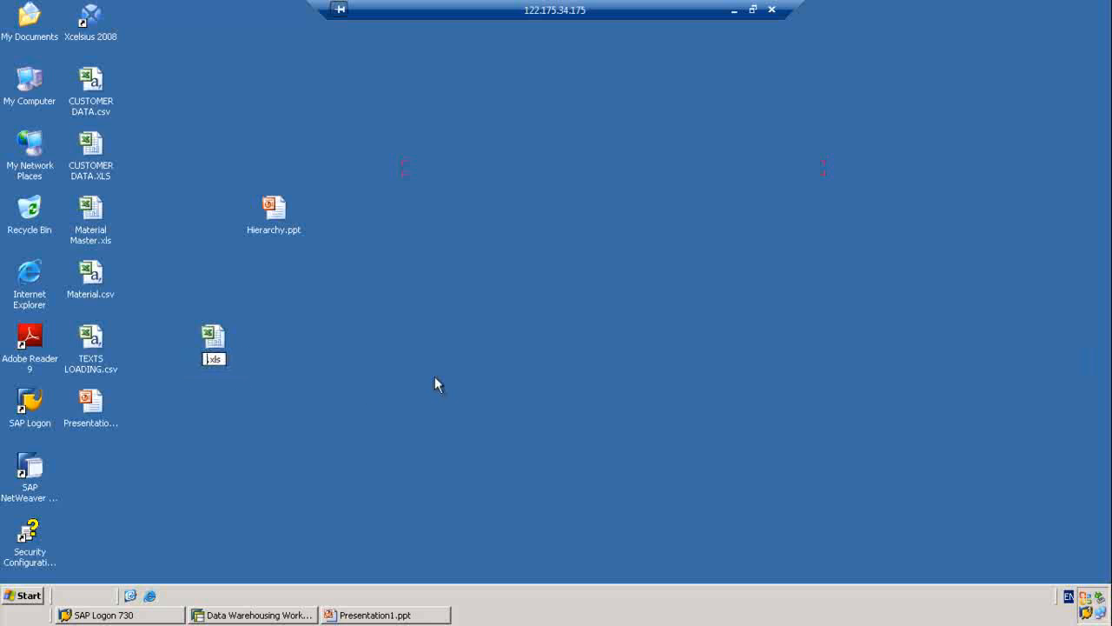
type("Sales Hierarchy data")
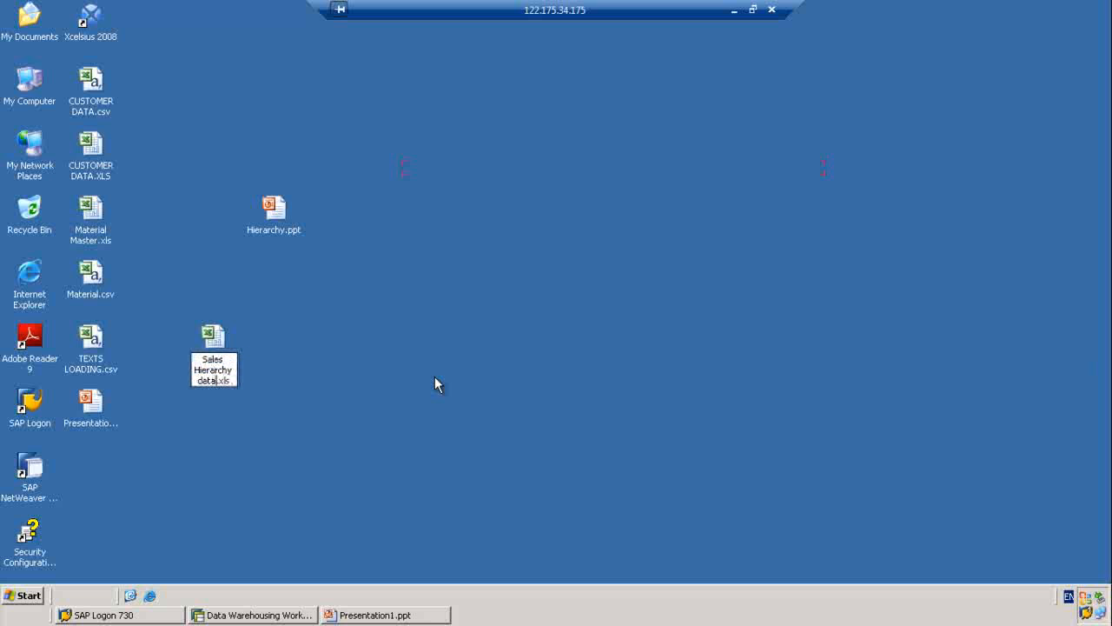
left_click(229, 339)
double_click(215, 338)
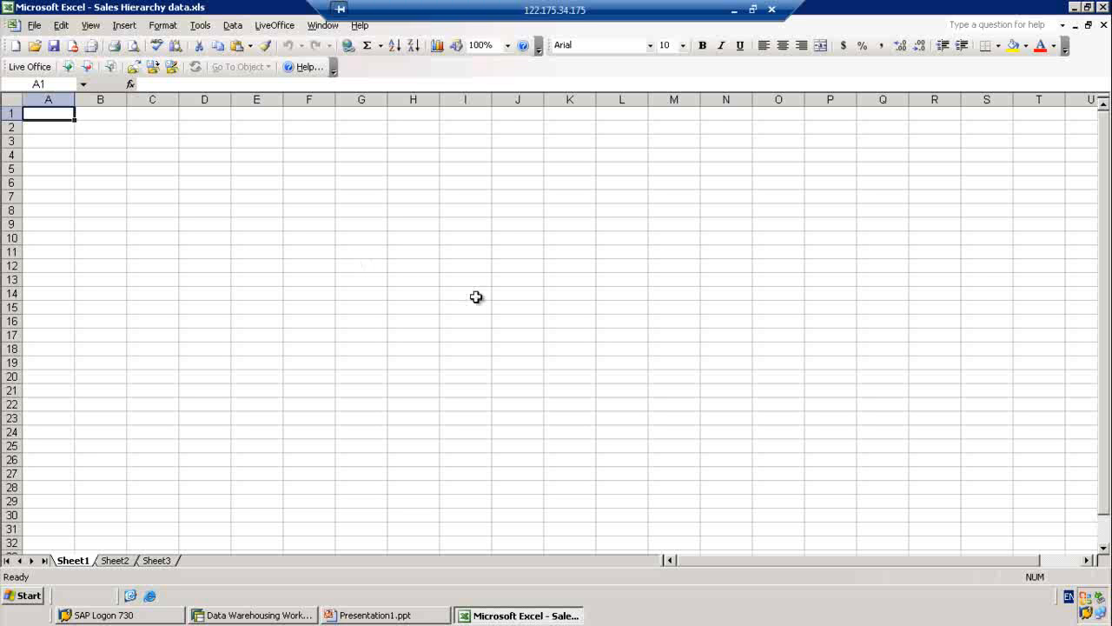
Switch to the SAP Data Warehousing Workbench and create the characteristic InfoObject catalog ZSALESCTG, described as "SALES CATALOG", under the BI TRaining InfoArea.
left_click(1074, 8)
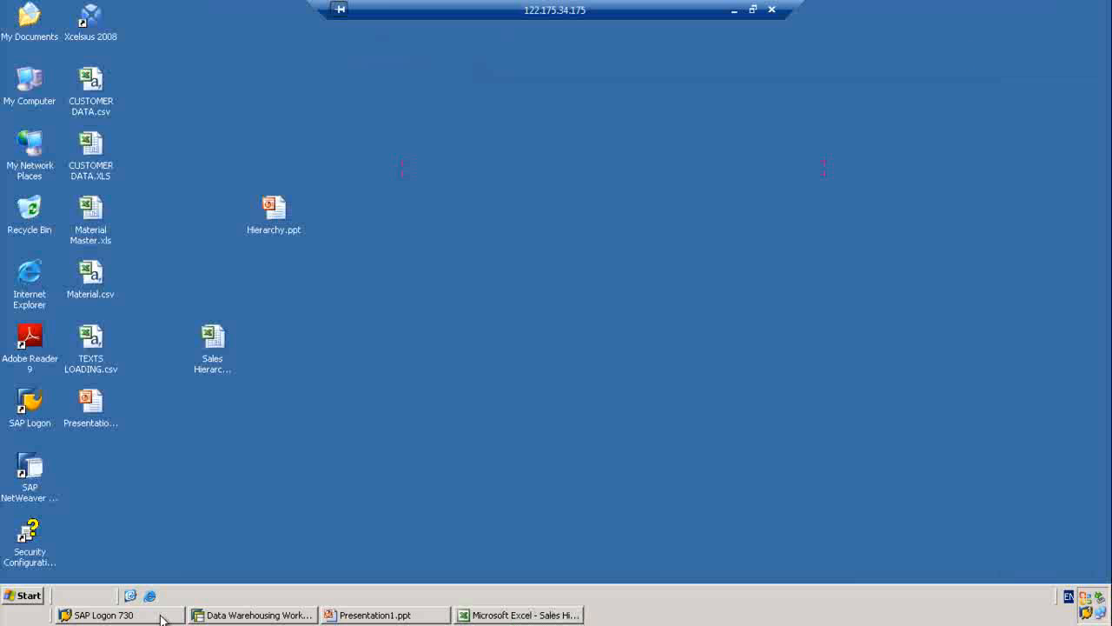
left_click(225, 616)
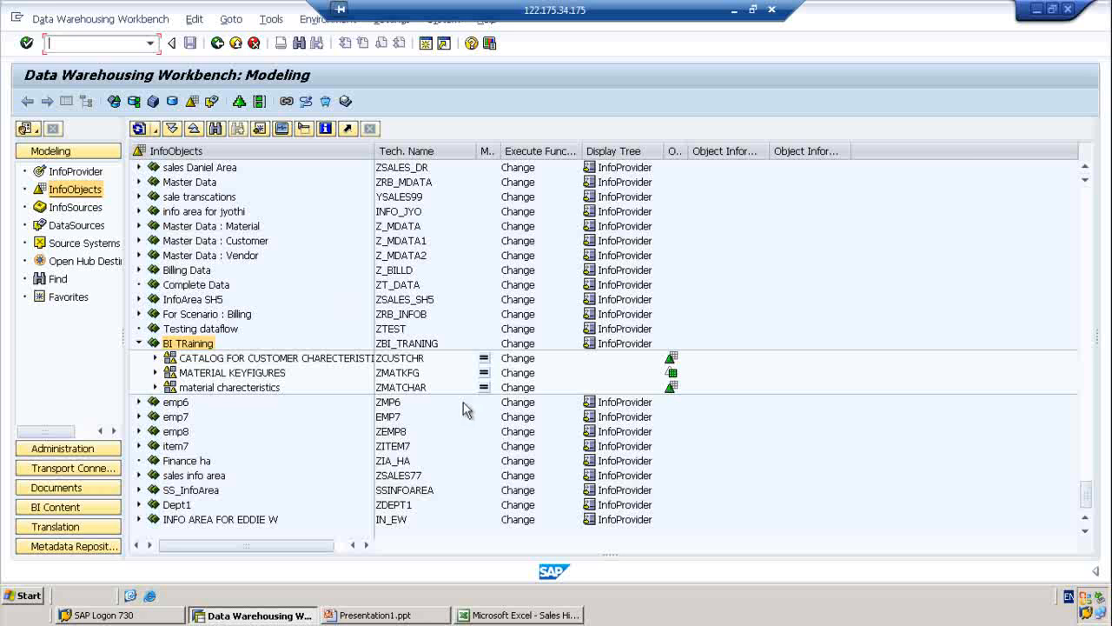
left_click(77, 190)
right_click(195, 346)
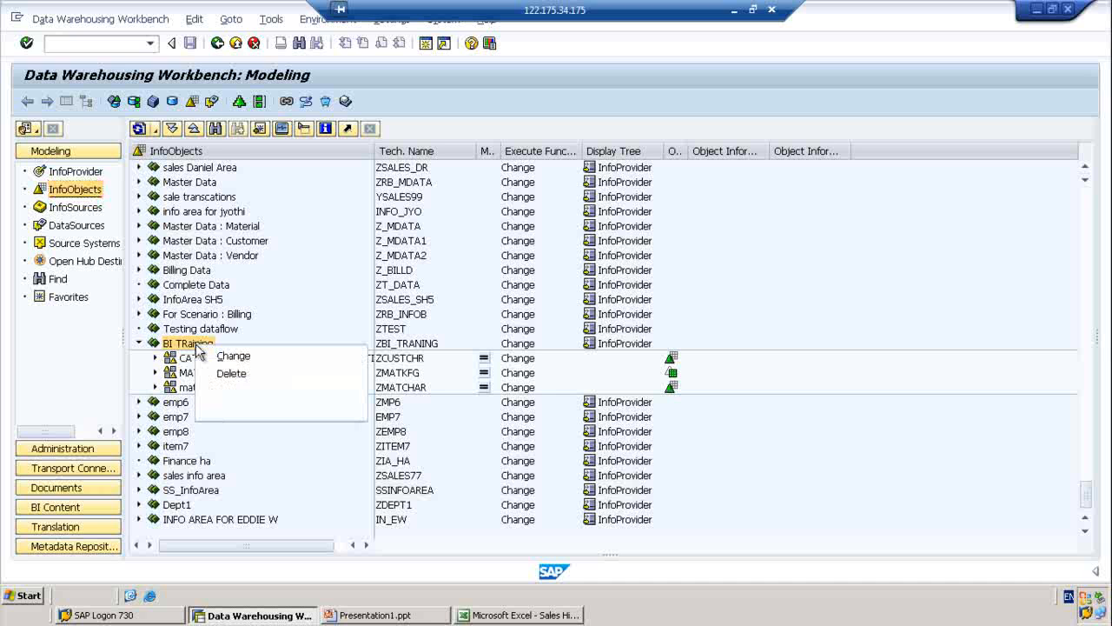
left_click(265, 412)
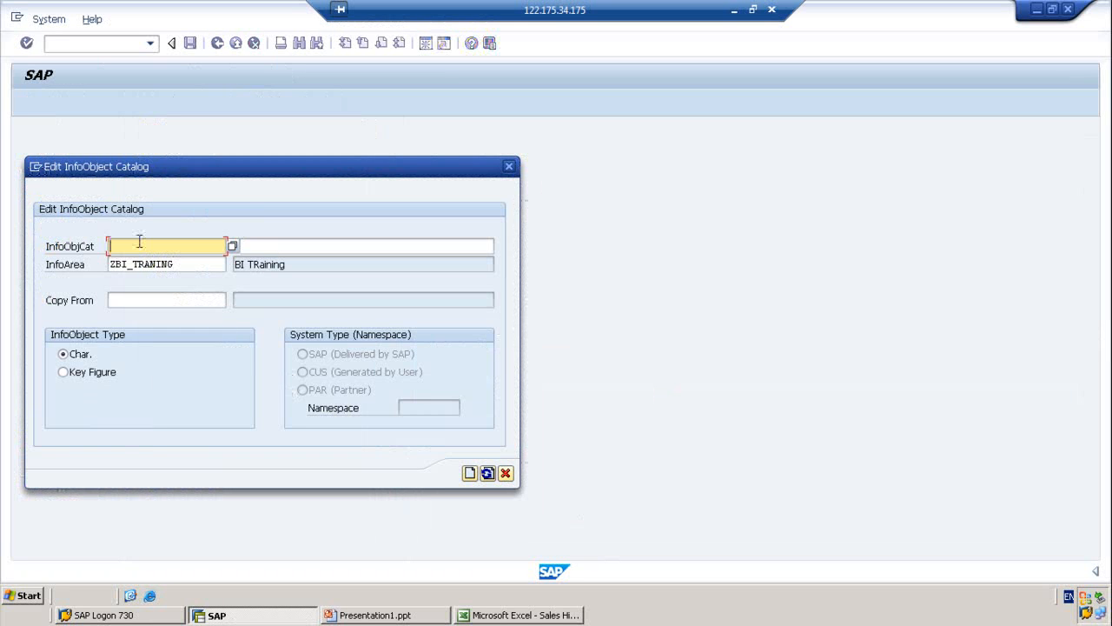
type("ZS")
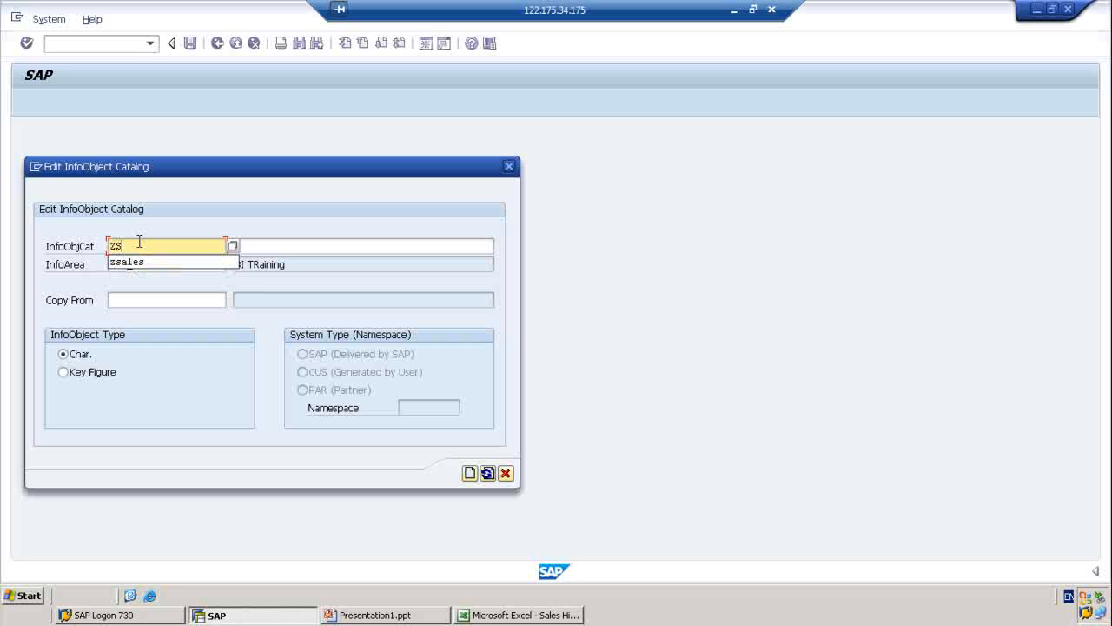
type("ALESCTG")
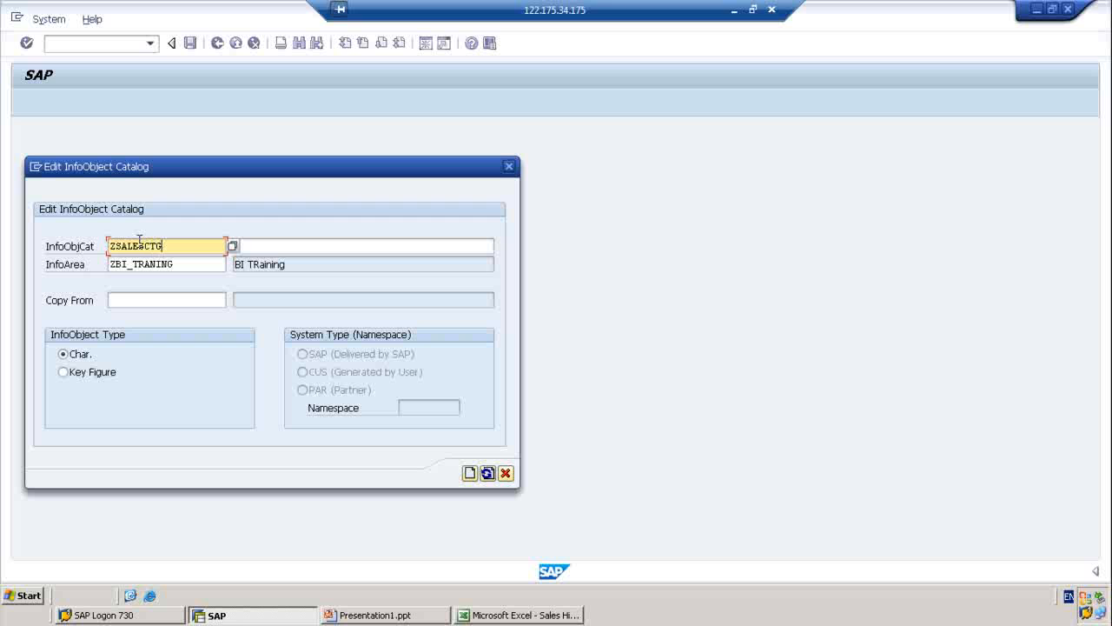
left_click(261, 248)
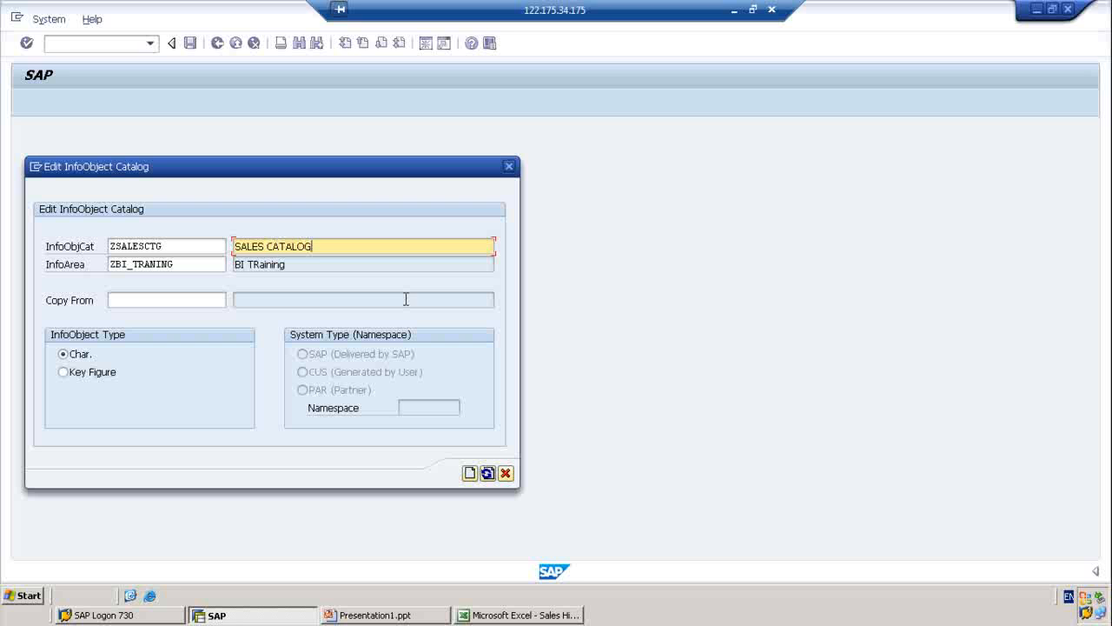
left_click(469, 473)
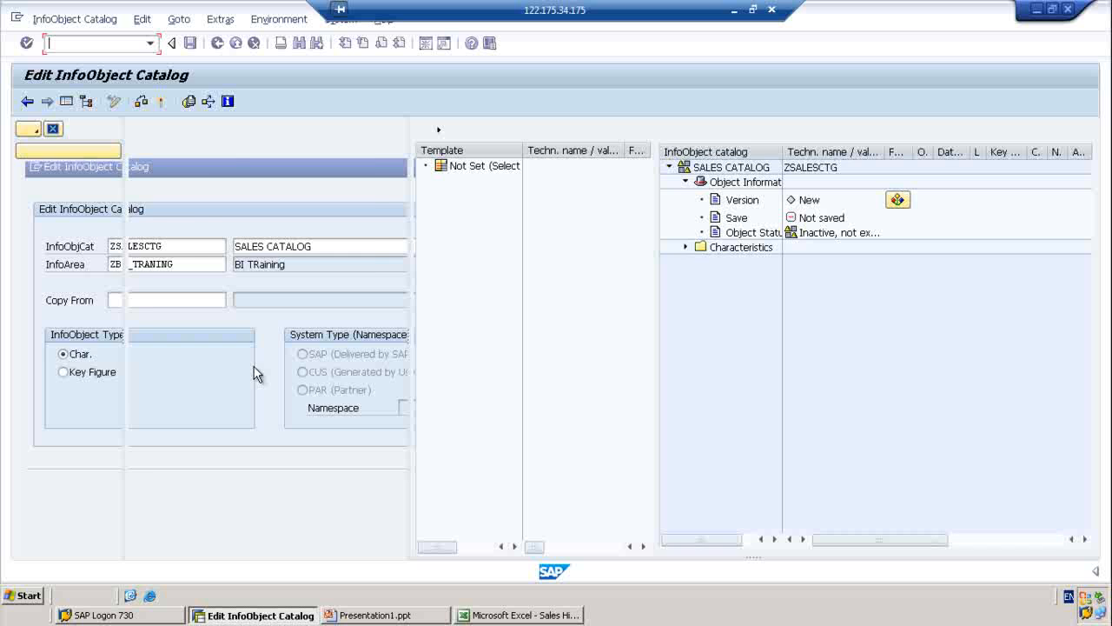
Activate the SALES CATALOG InfoObject catalog and return to the modeling overview of InfoObjects.
left_click(161, 102)
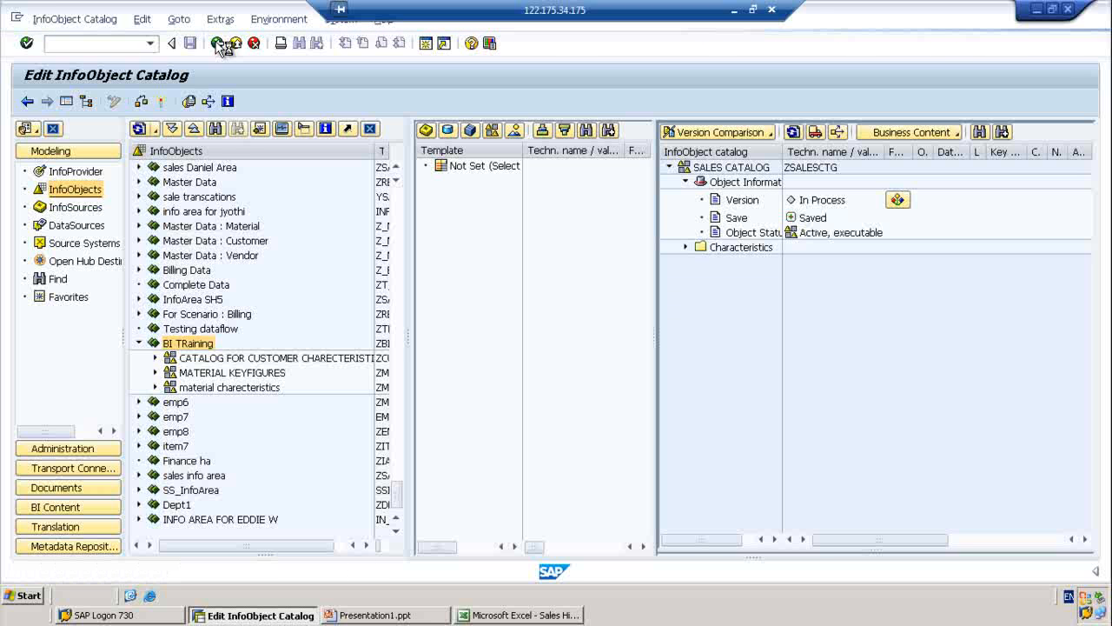
left_click(219, 43)
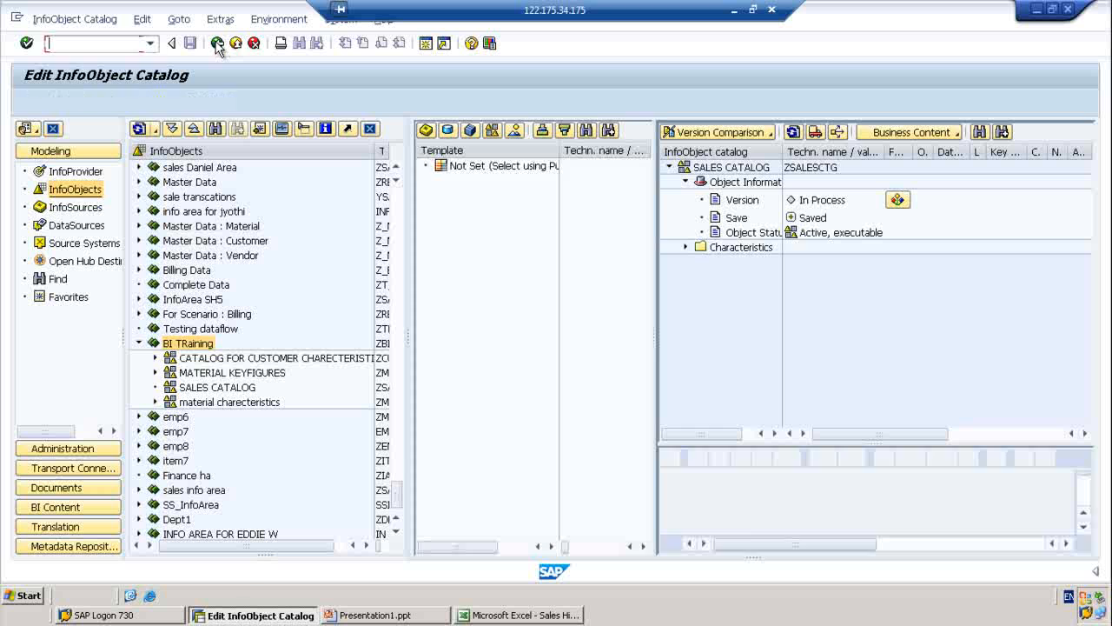
left_click(219, 44)
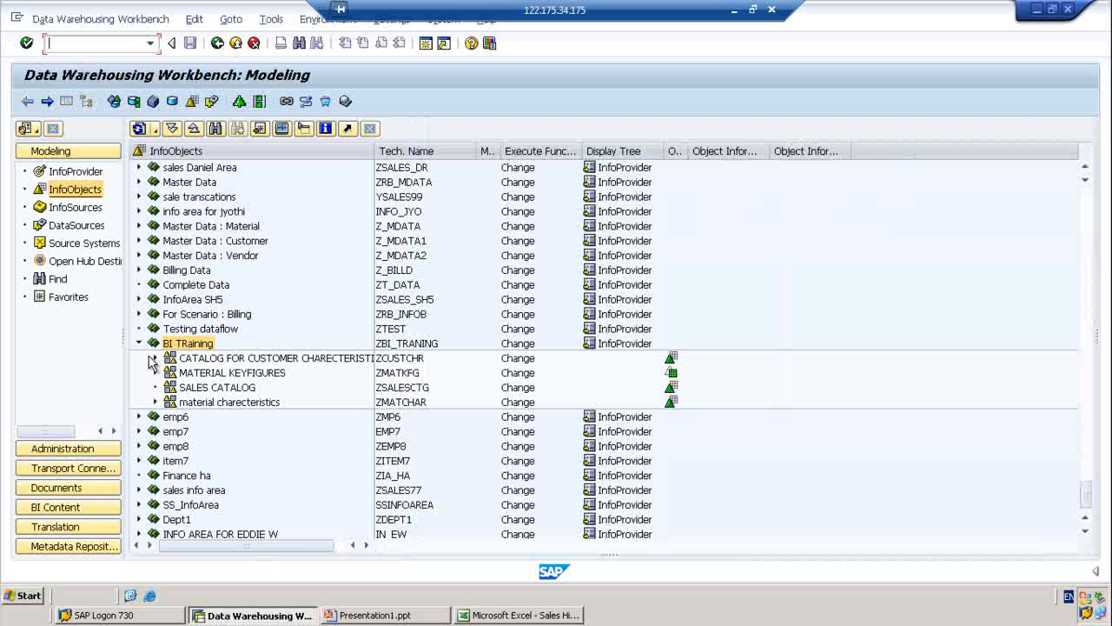
left_click(194, 389)
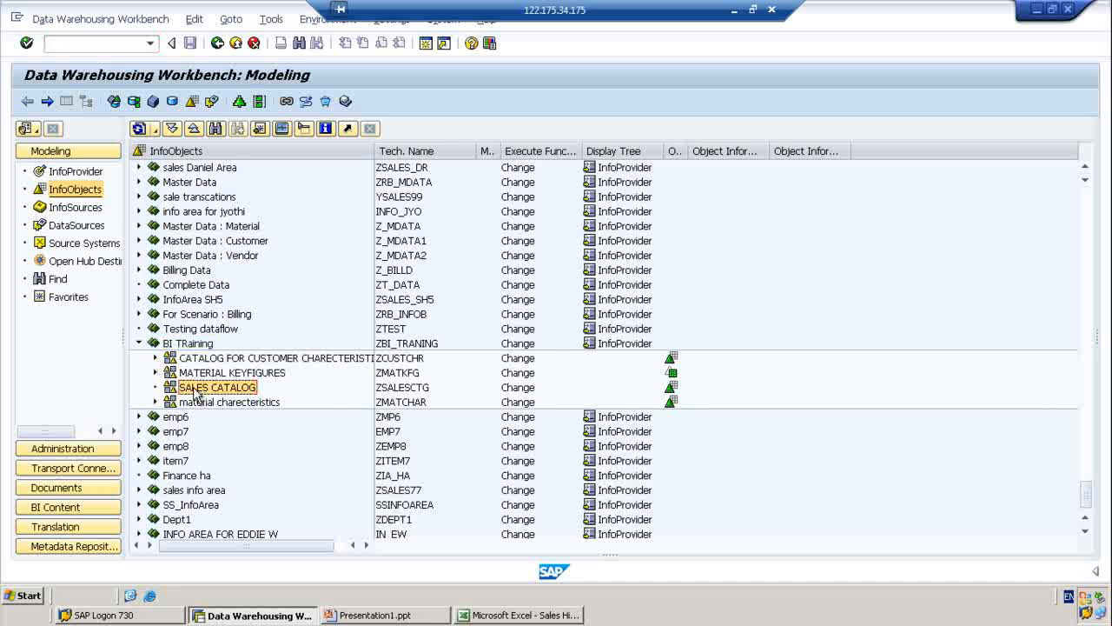
right_click(195, 391)
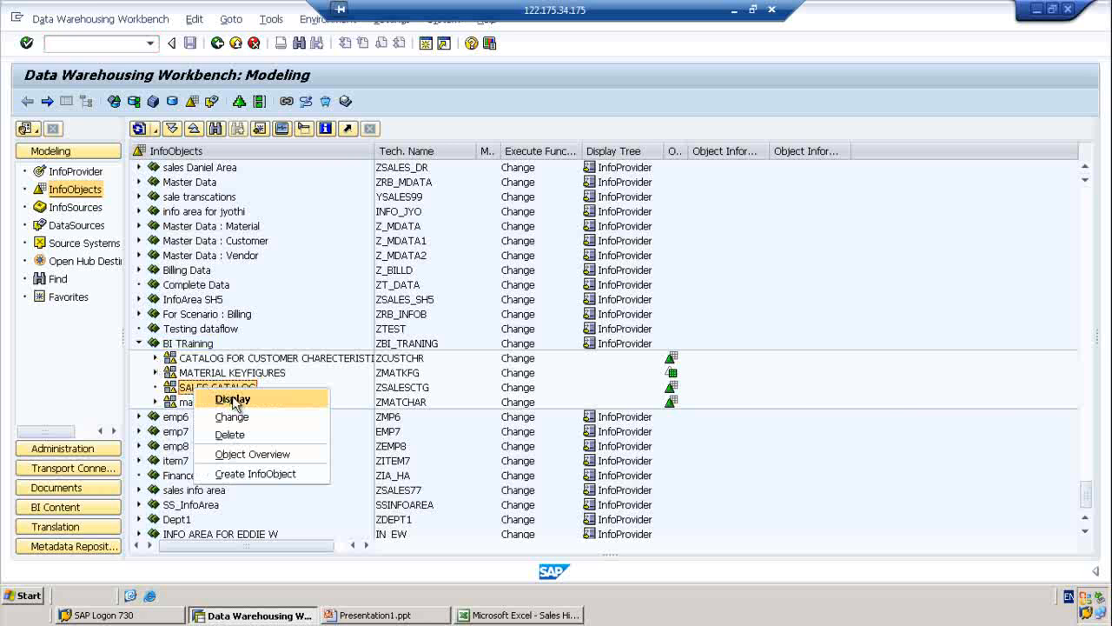
left_click(278, 463)
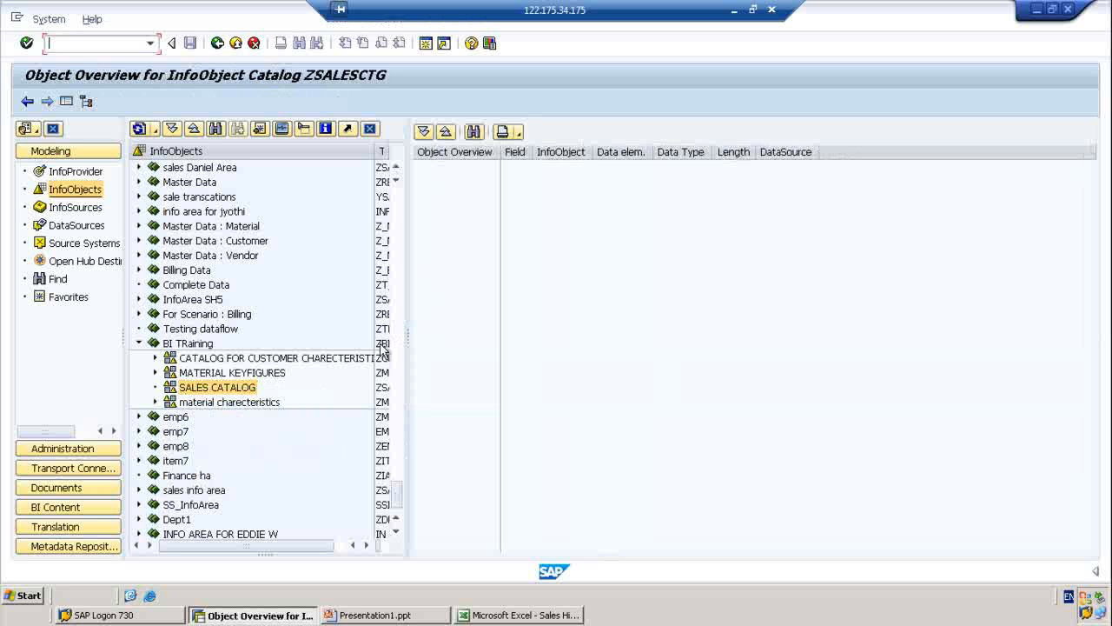
left_click(27, 102)
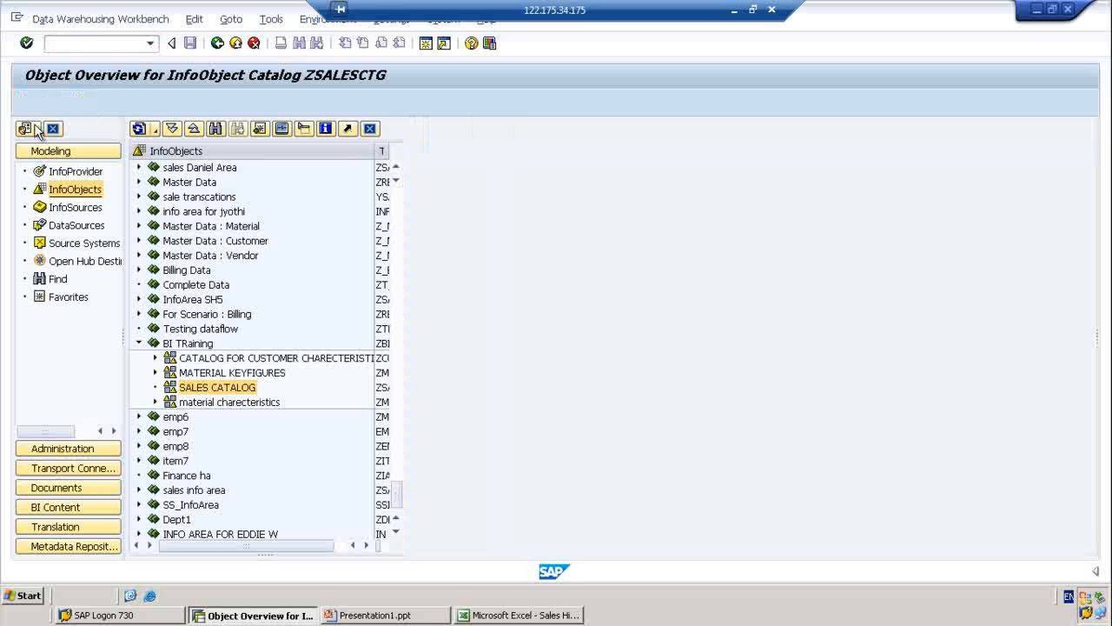
Create the characteristic ZSREP, described as "SALES REPRESENTATIVE", under SALES CATALOG, checking the hierarchy diagram in PowerPoint before confirming.
right_click(196, 393)
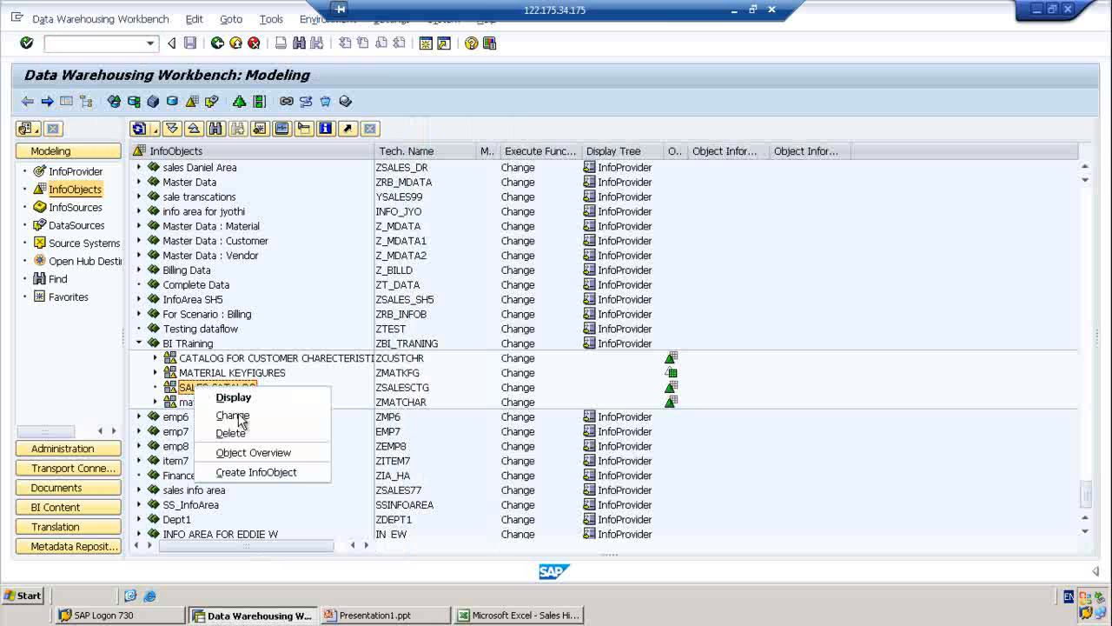
left_click(261, 471)
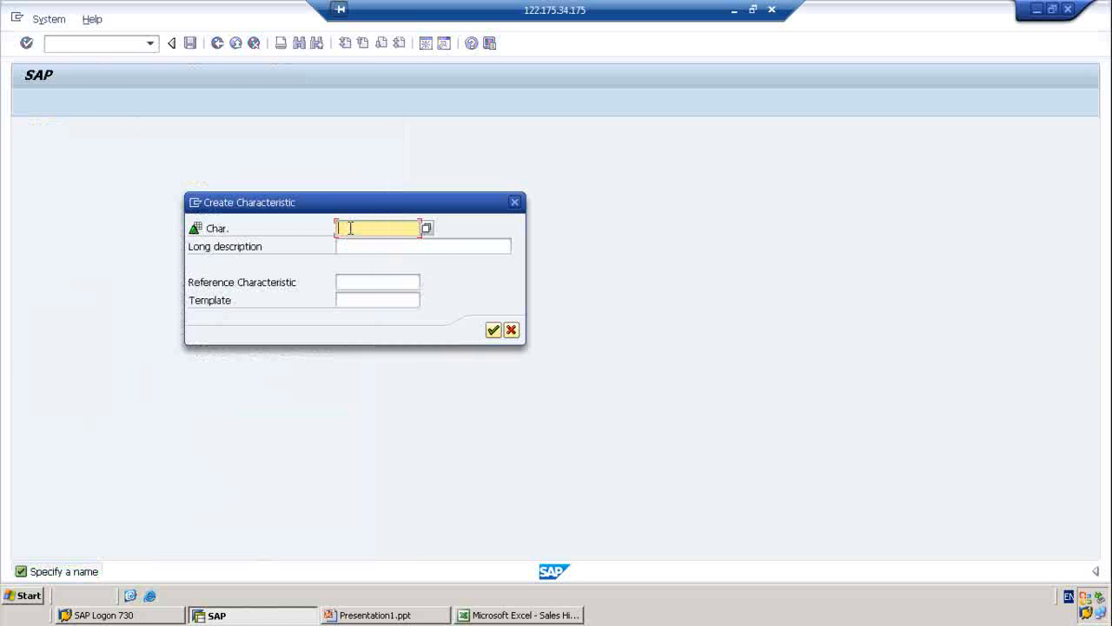
type("ZSREP")
left_click(374, 249)
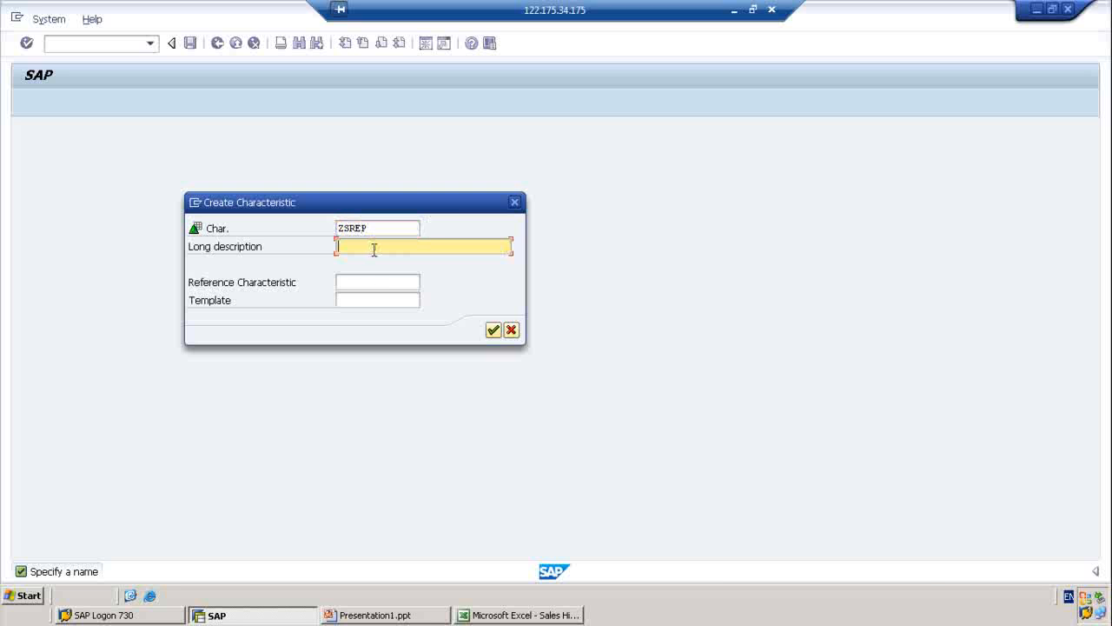
left_click(393, 611)
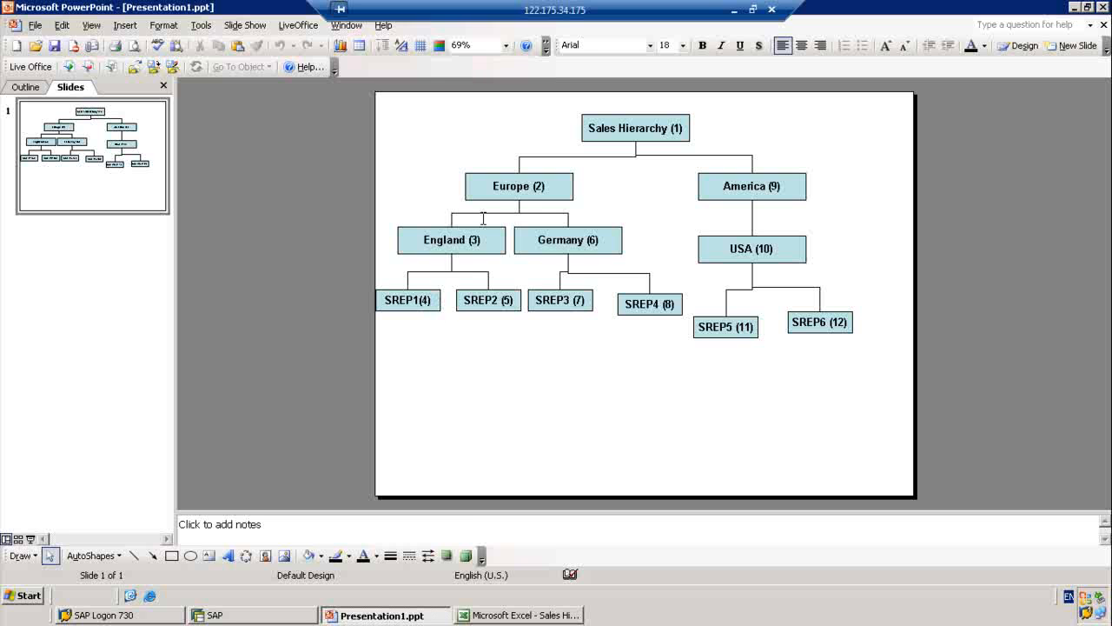
left_click(1074, 7)
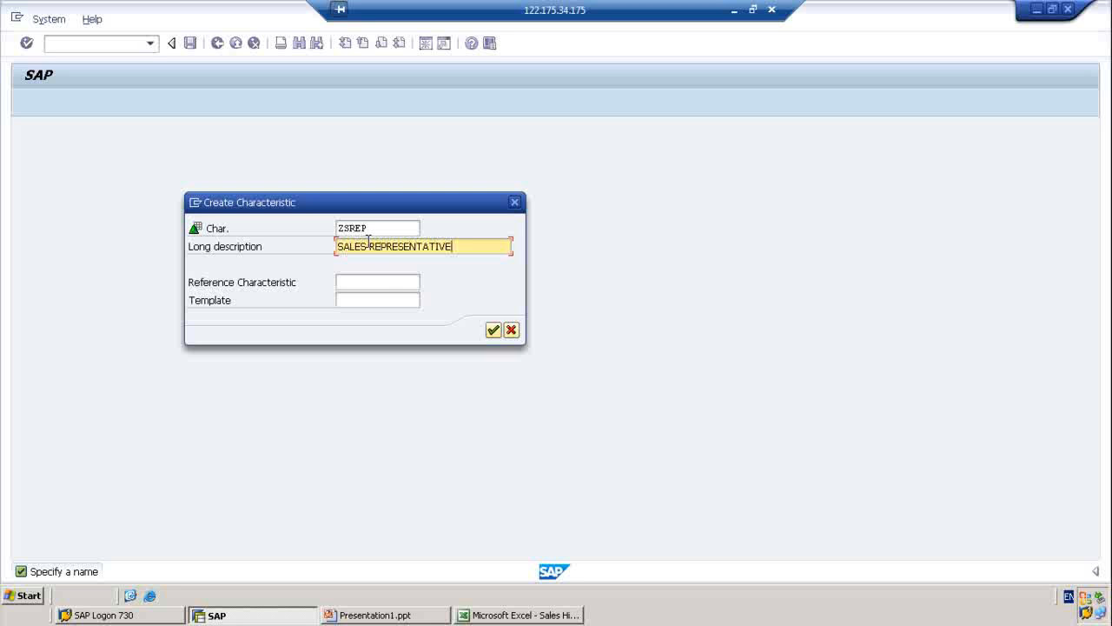
left_click(496, 331)
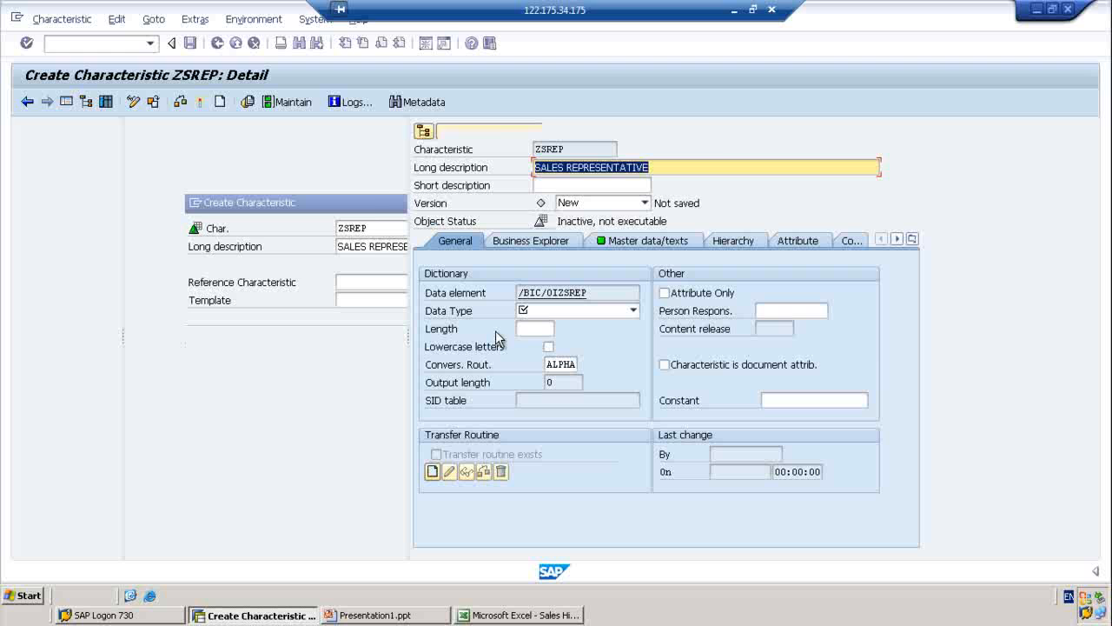
Set ZSREP's data type to CHAR - Character String with length 15 and allow lowercase letters.
left_click(633, 311)
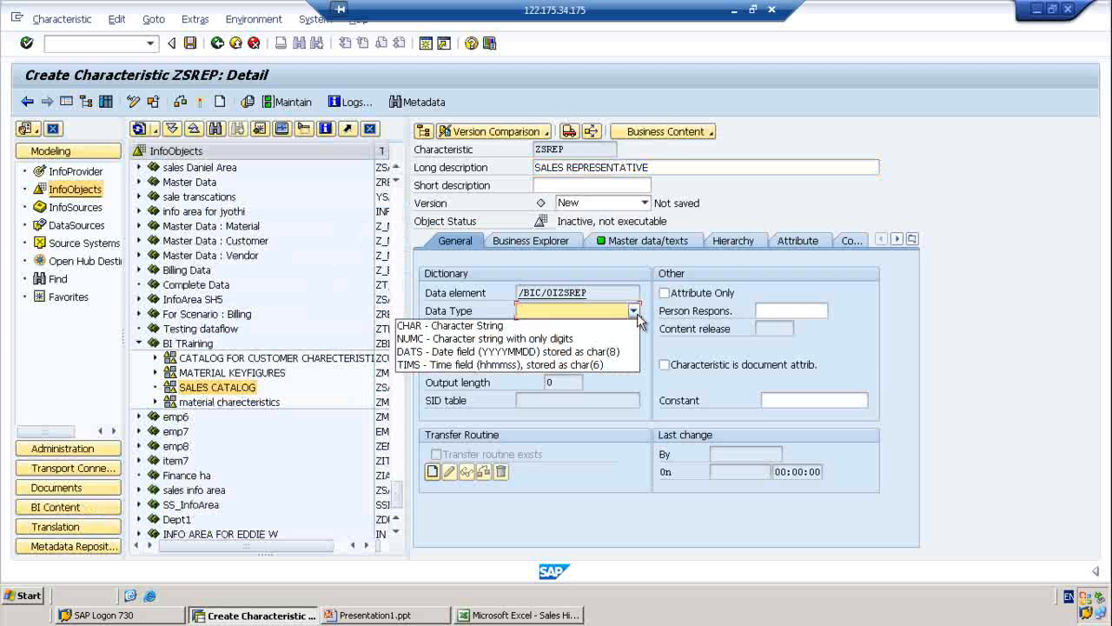
left_click(606, 325)
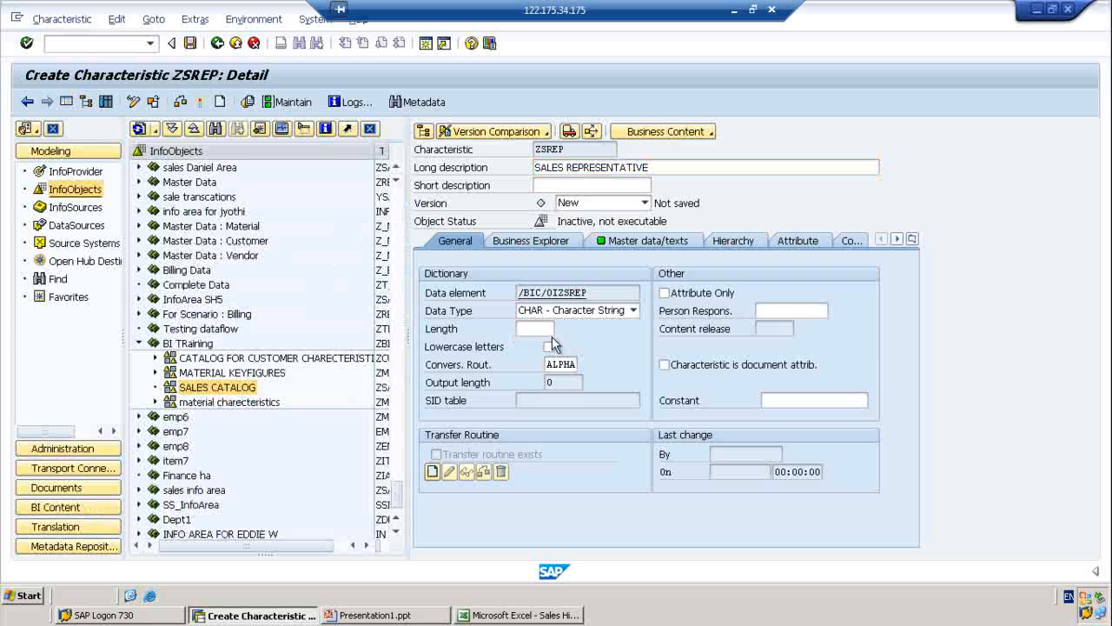
type("15")
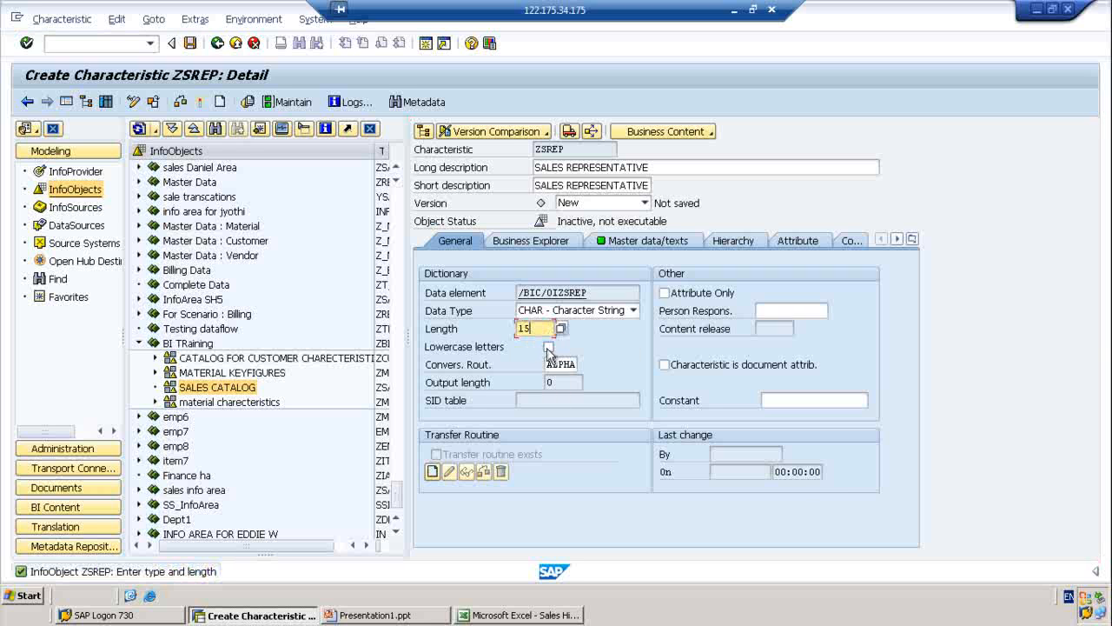
left_click(548, 346)
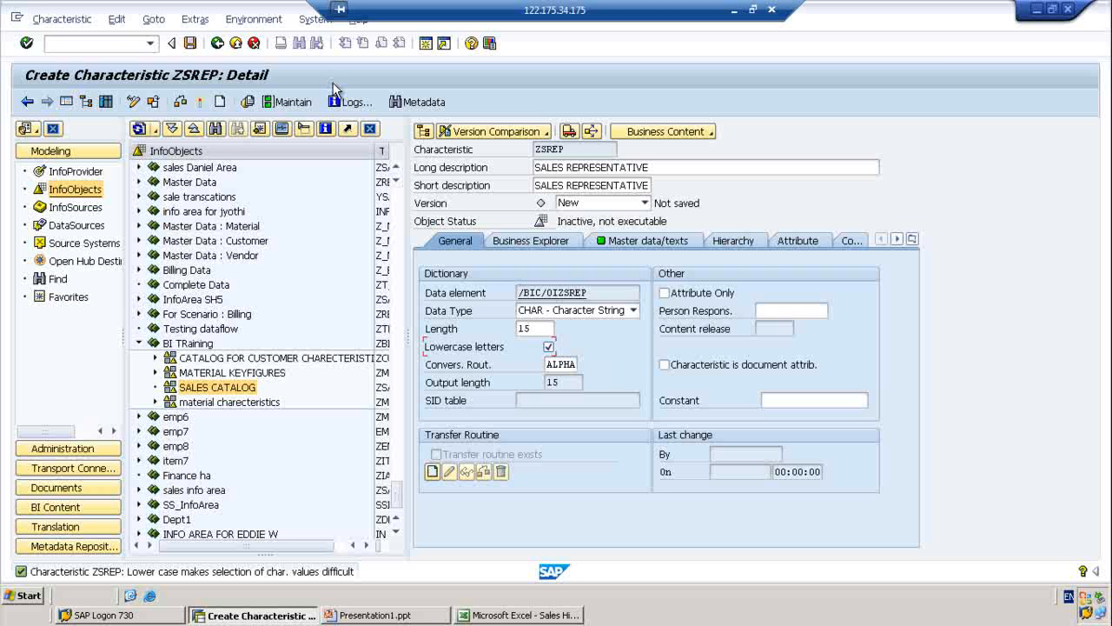
Activate the ZSREP characteristic in spite of warnings and return to the InfoObjects modeling overview.
left_click(202, 104)
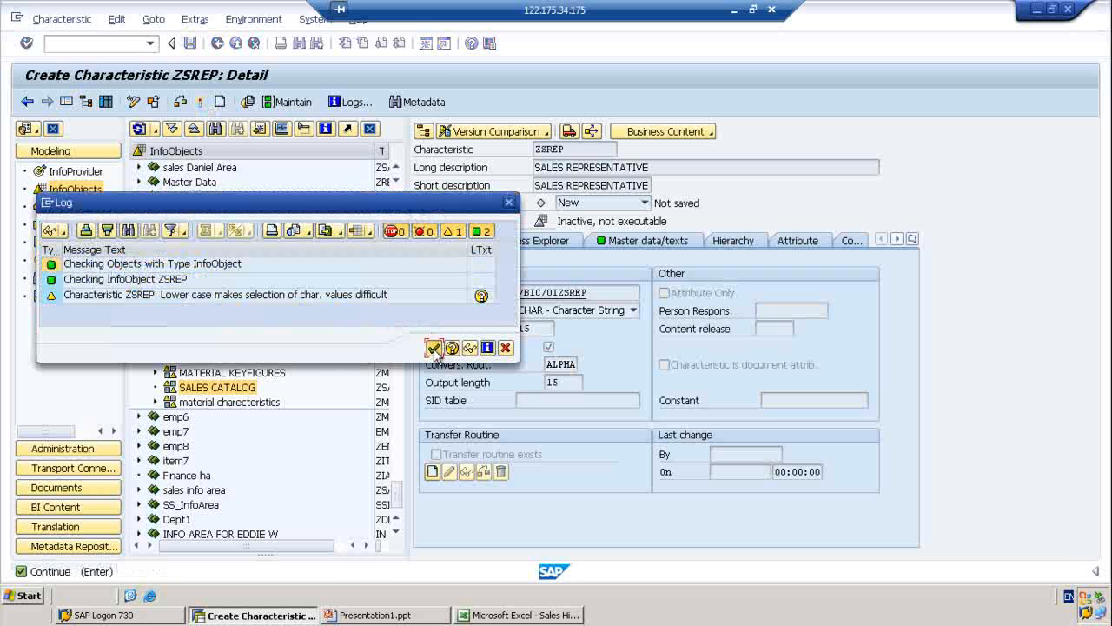
left_click(432, 347)
left_click(231, 284)
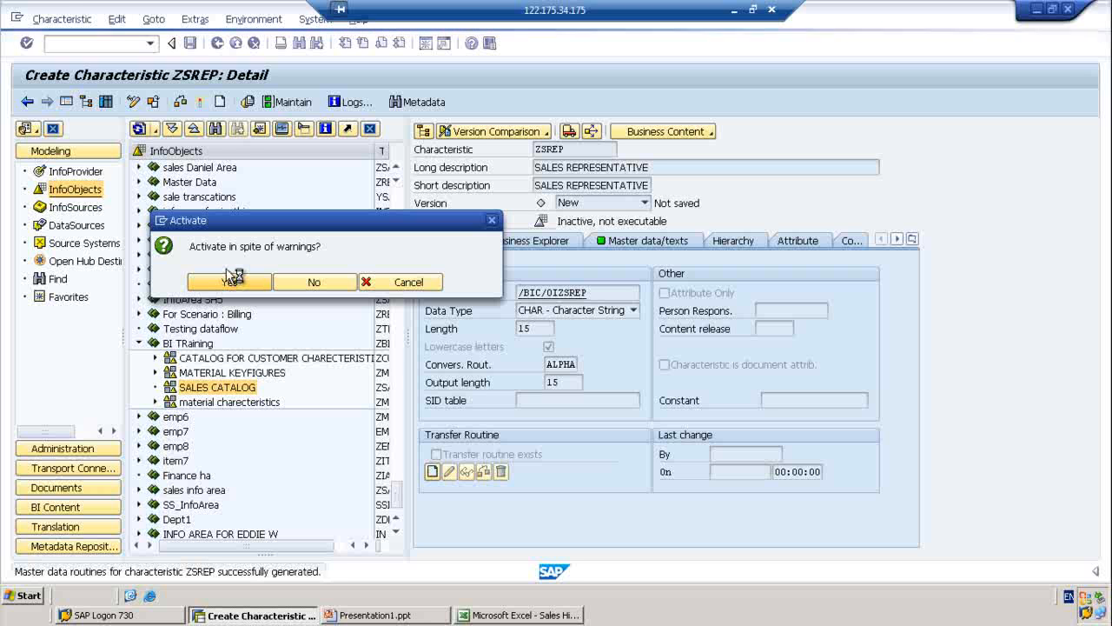
left_click(230, 280)
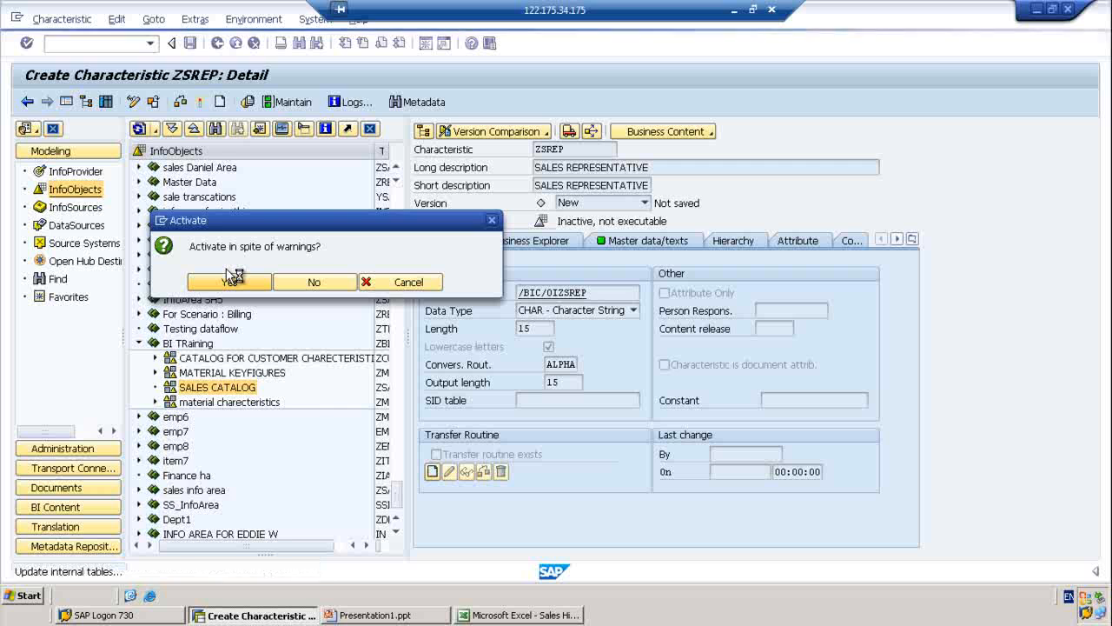
left_click(27, 101)
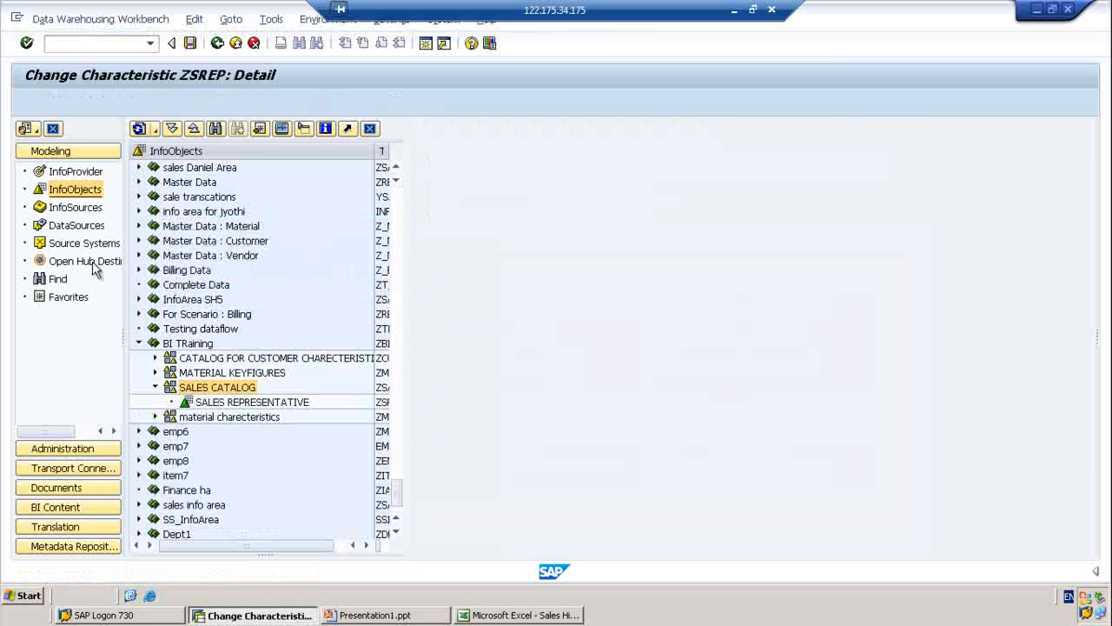
Create the characteristic ZSREGION, described as "SALES REGION", under SALES CATALOG.
right_click(200, 387)
left_click(268, 470)
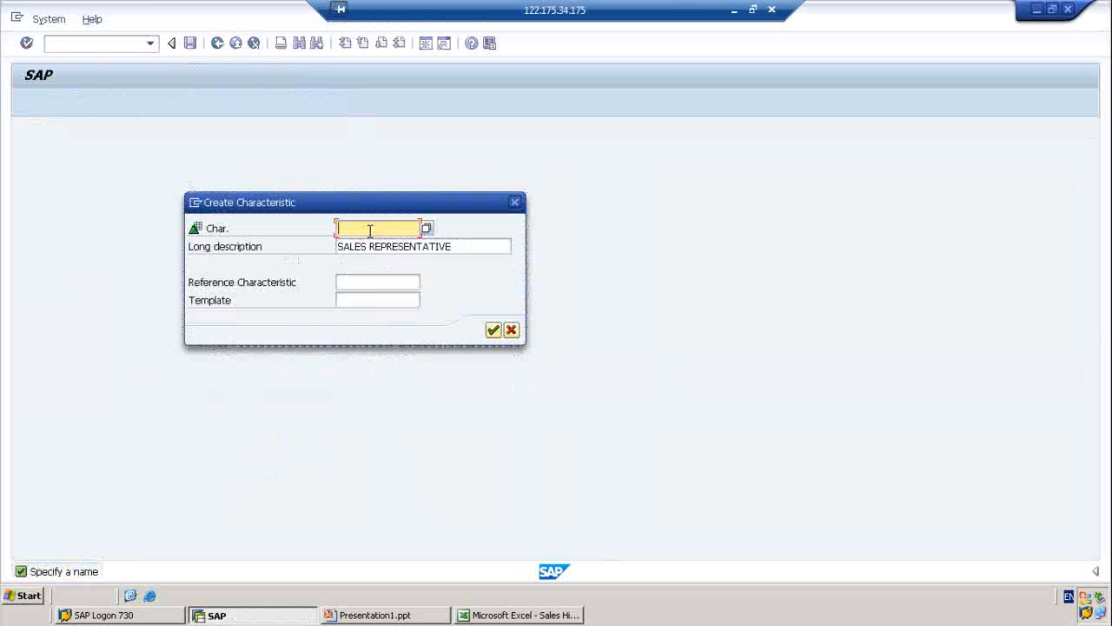
type("Z")
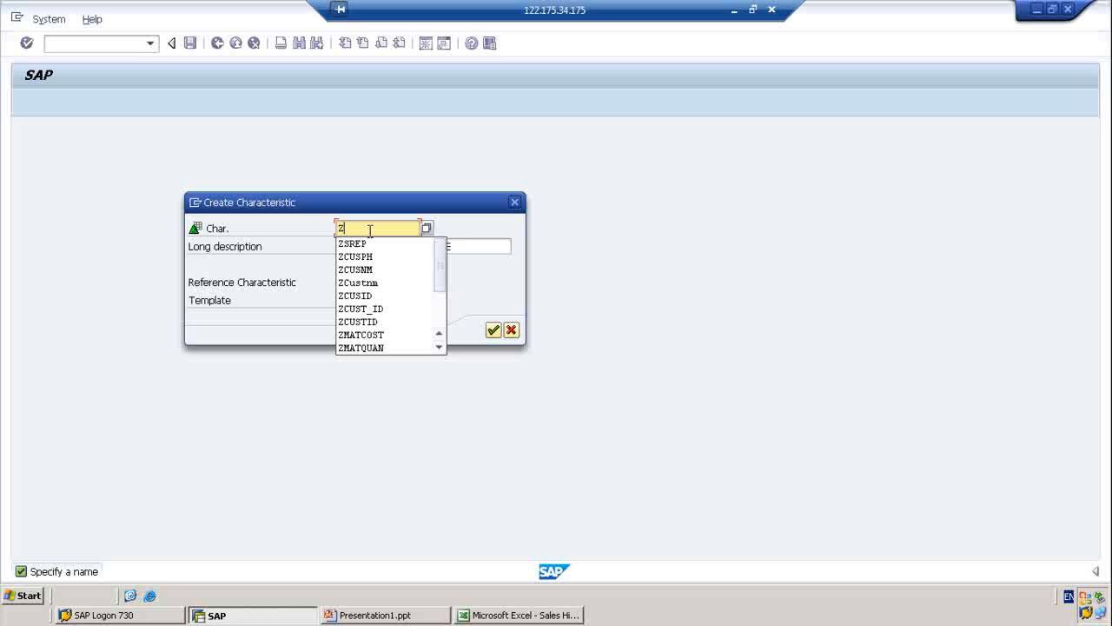
type("SREG40")
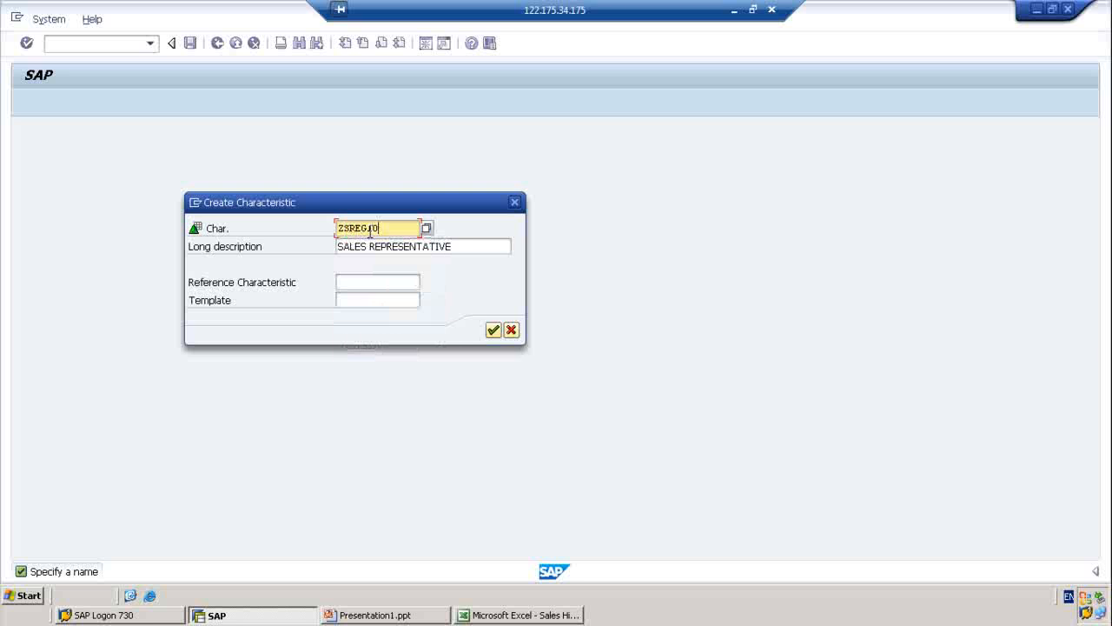
left_click_drag(466, 243, 371, 247)
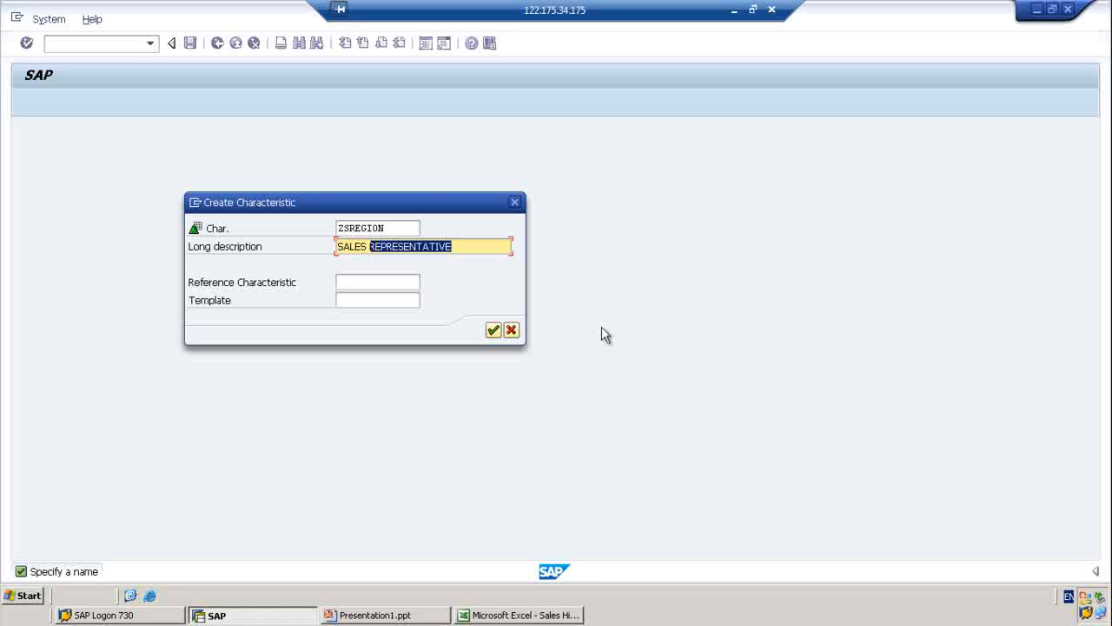
type("REGION")
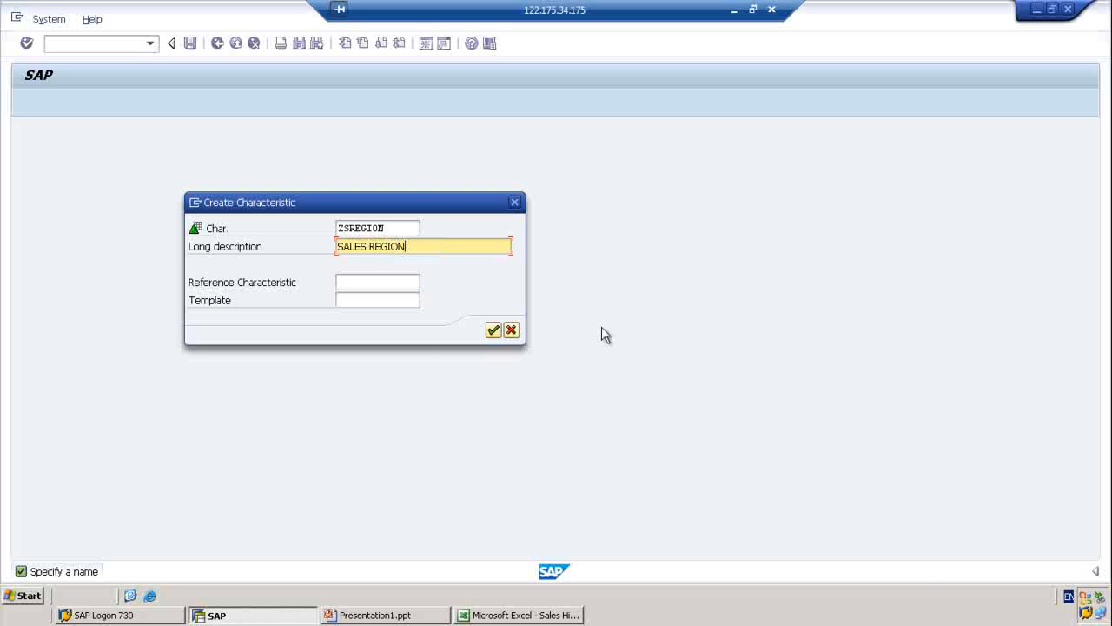
left_click(492, 330)
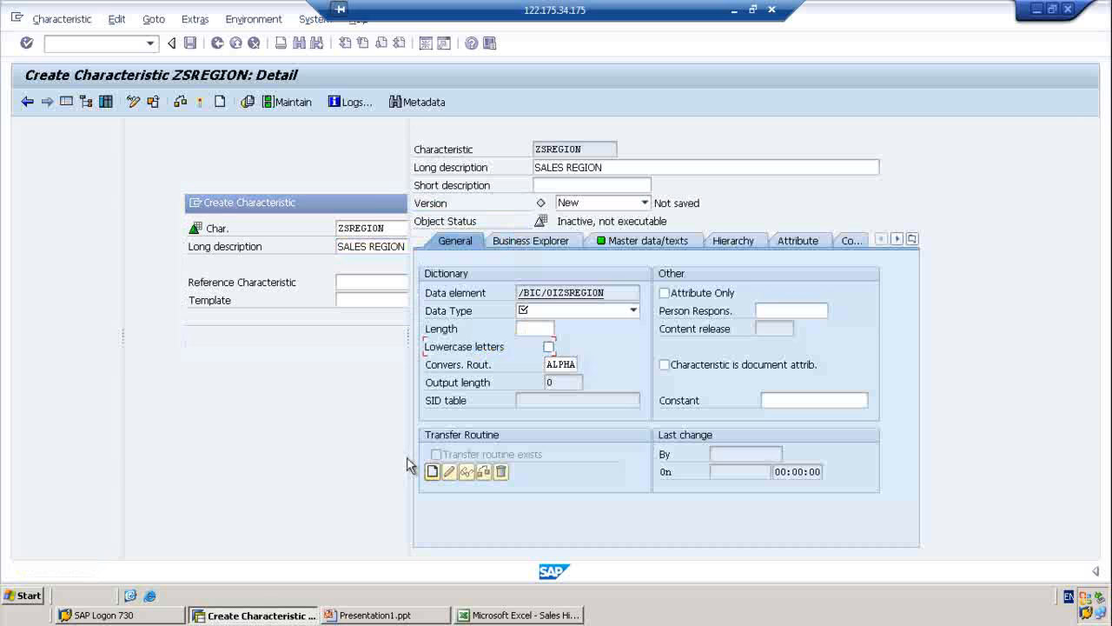
Set ZSREGION's data type to CHAR - Character String with length 16 and allow lowercase letters.
left_click(633, 310)
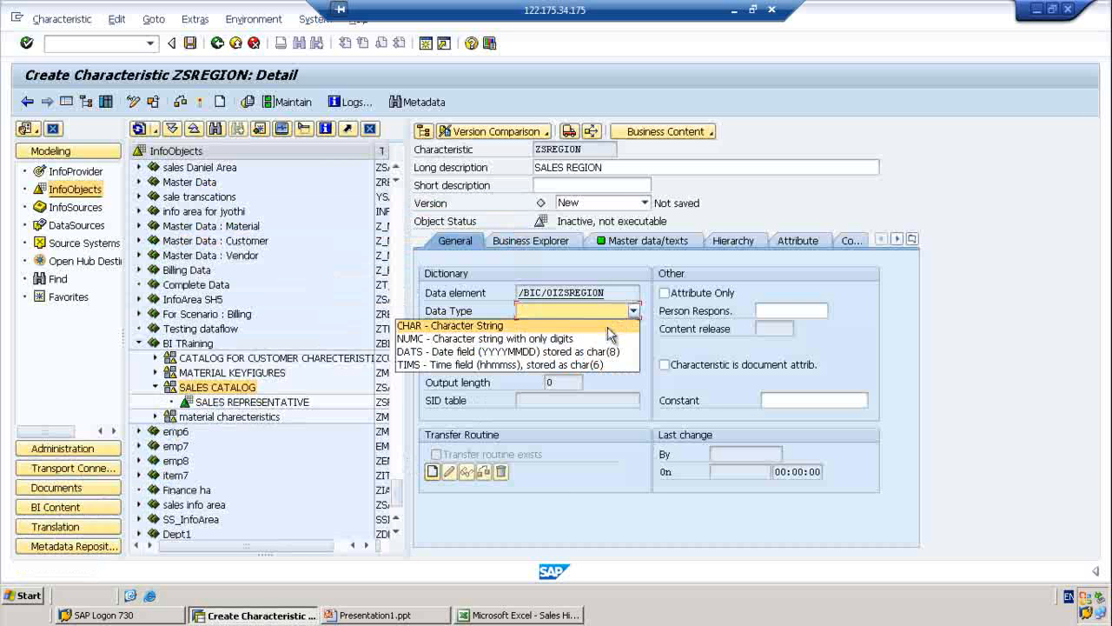
left_click(607, 327)
type("16")
key("Return")
left_click(548, 346)
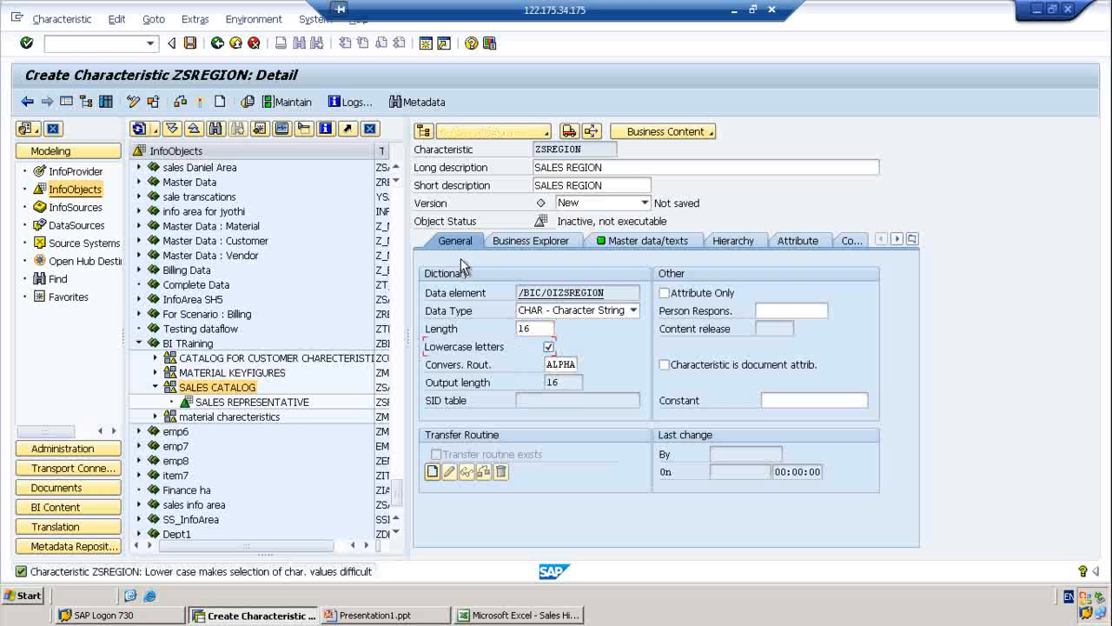
Activate the ZSREGION characteristic in spite of warnings and return to the InfoObjects modeling overview.
left_click(200, 102)
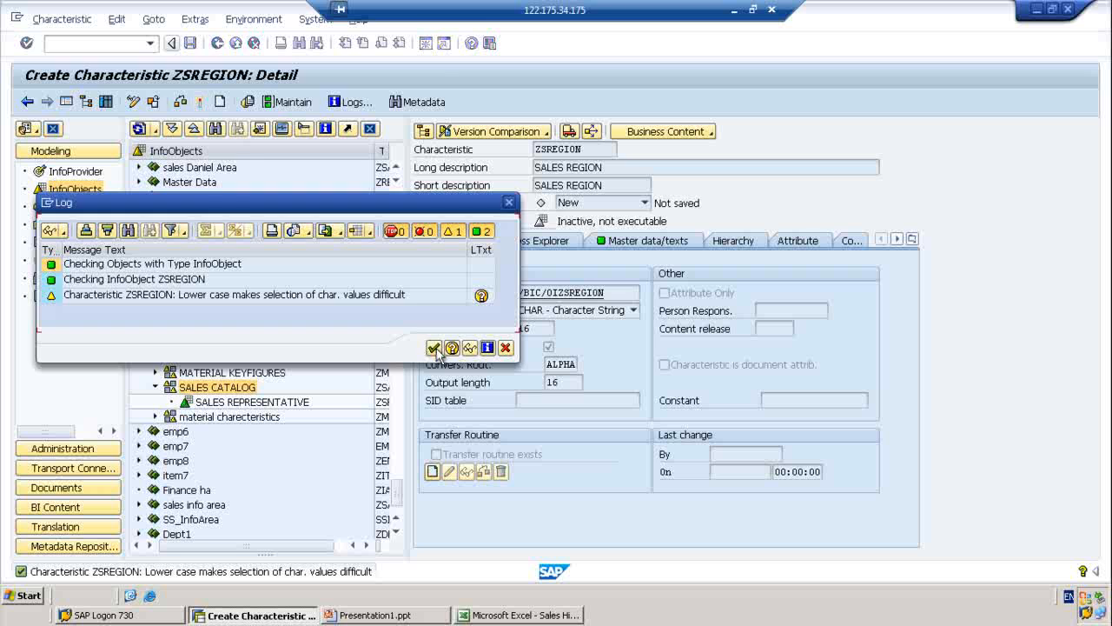
left_click(434, 349)
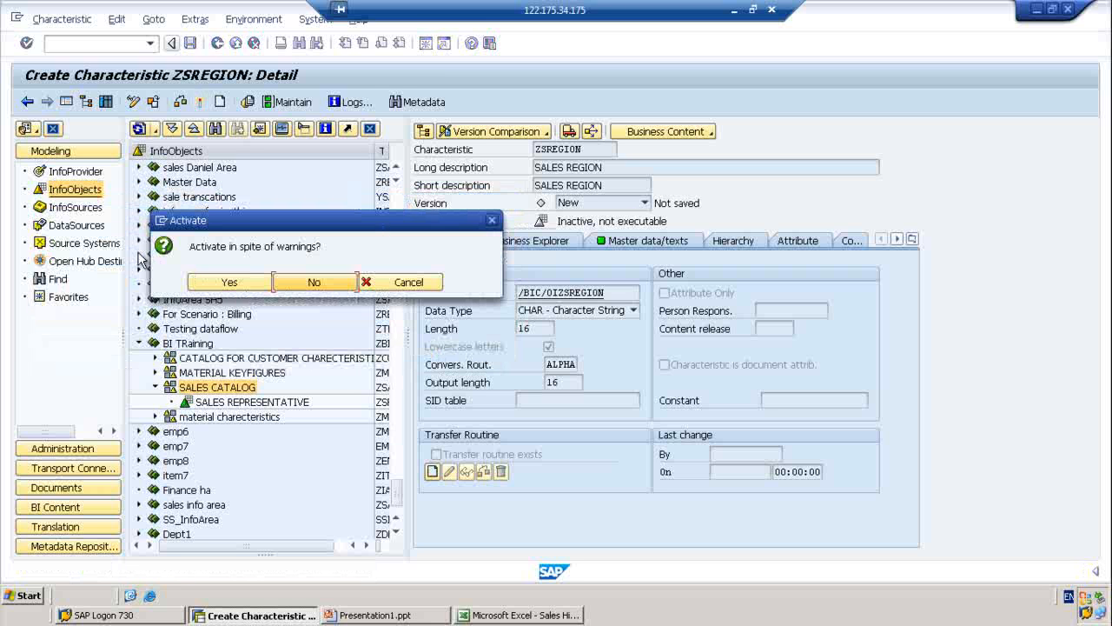
left_click(233, 284)
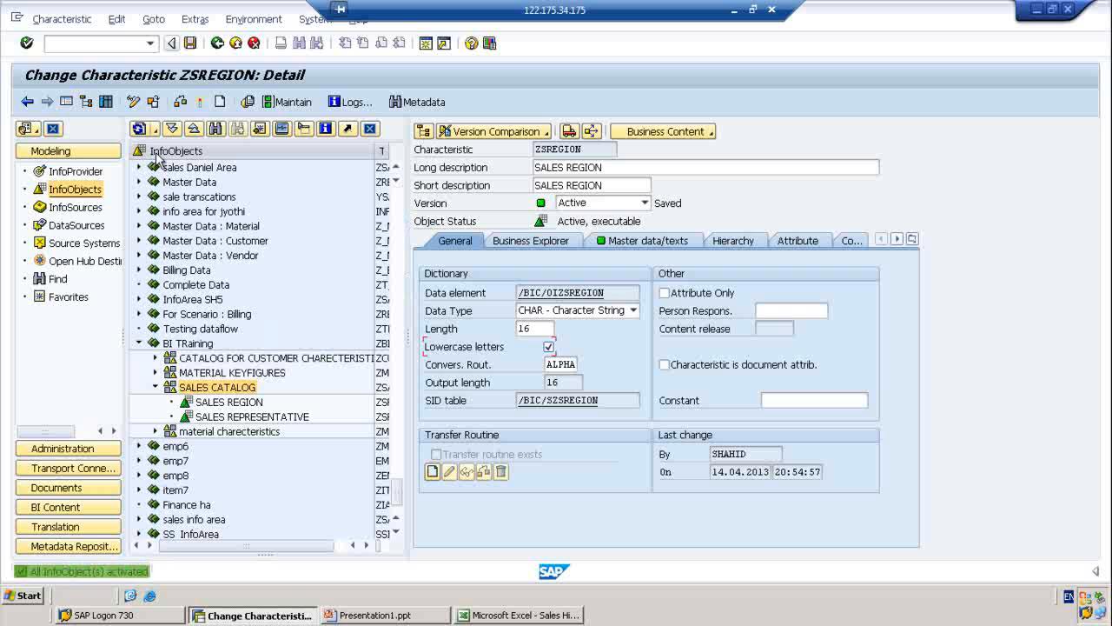
left_click(27, 102)
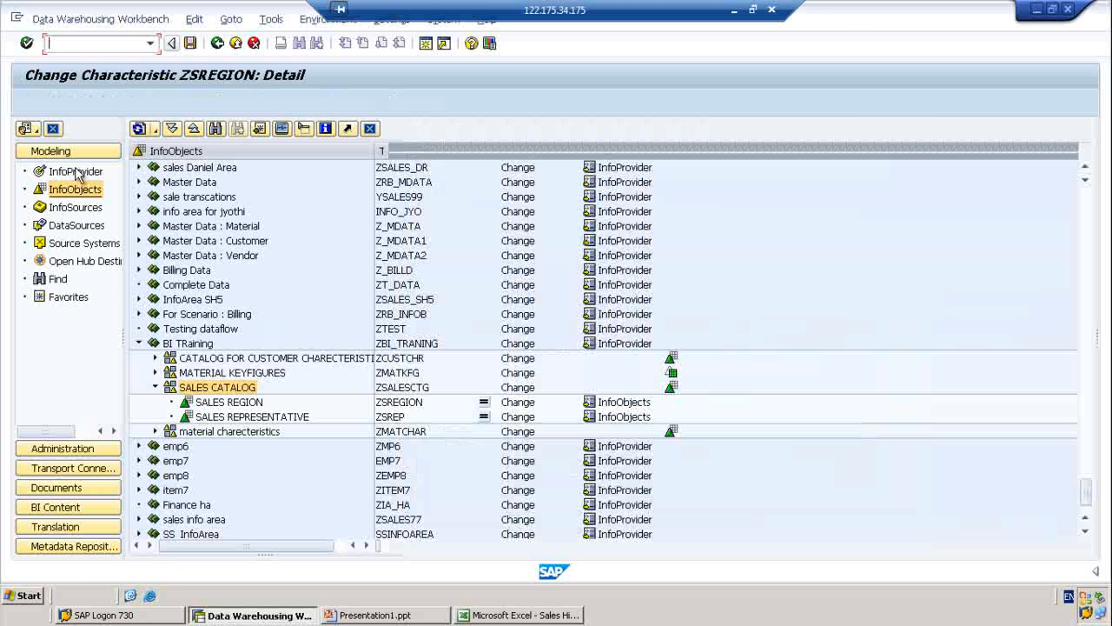
Create the characteristic ZSCOUNTRY, described as "SALES COUNTRY", under SALES CATALOG.
right_click(193, 387)
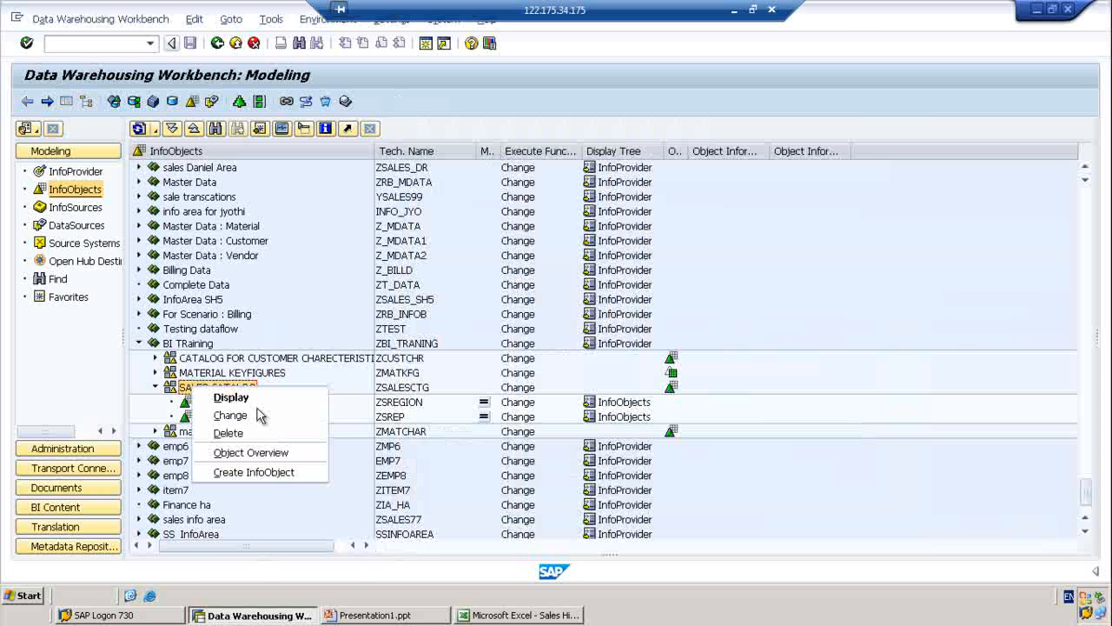
left_click(263, 471)
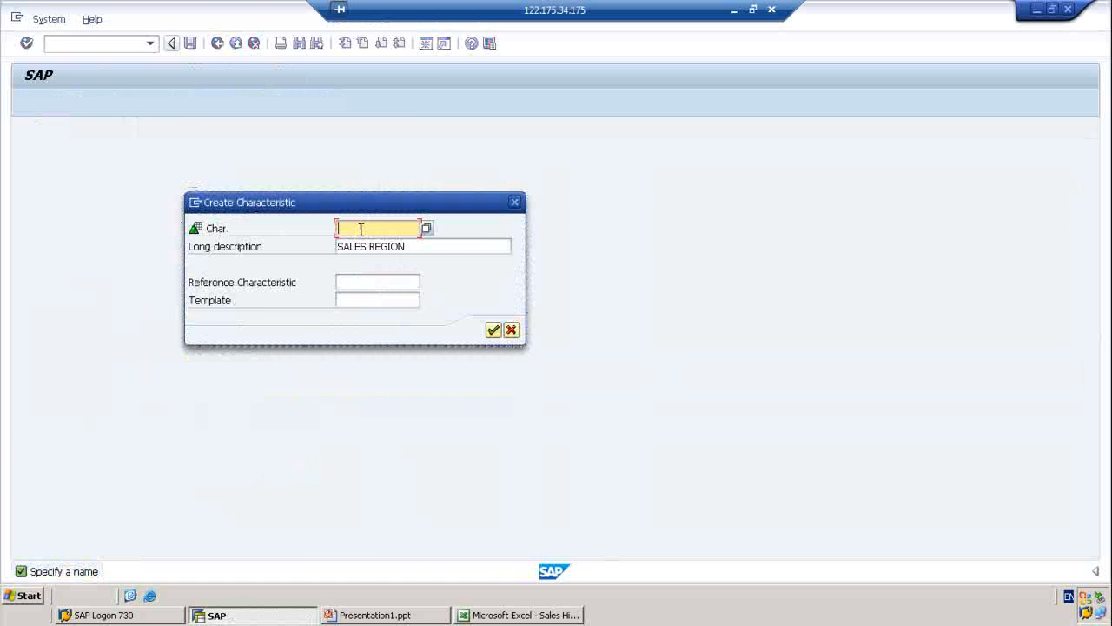
type("zsc")
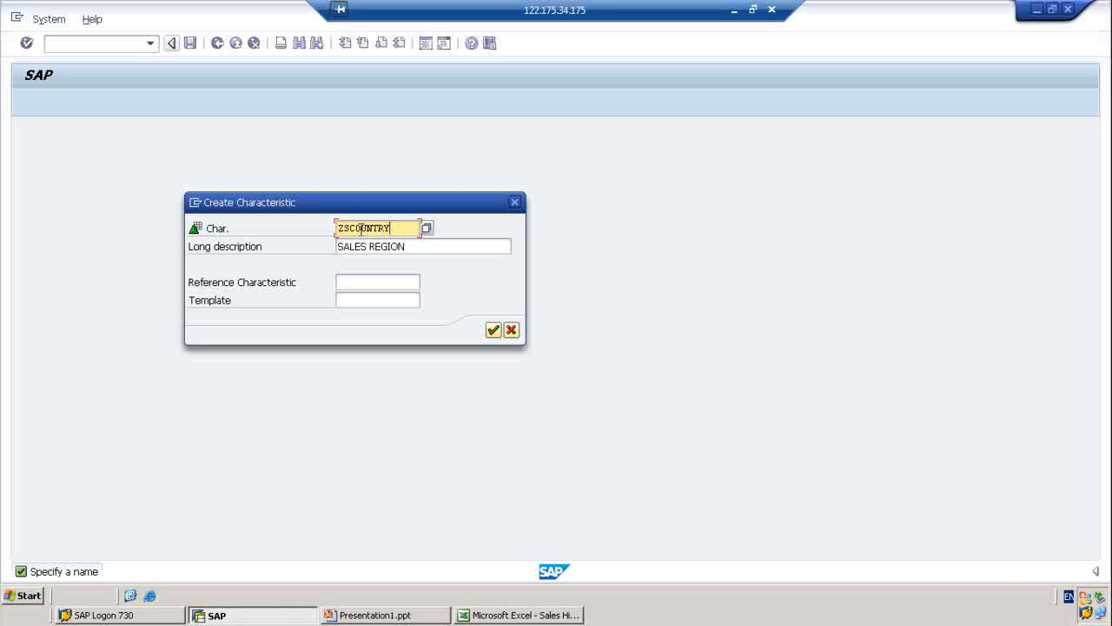
left_click(394, 246)
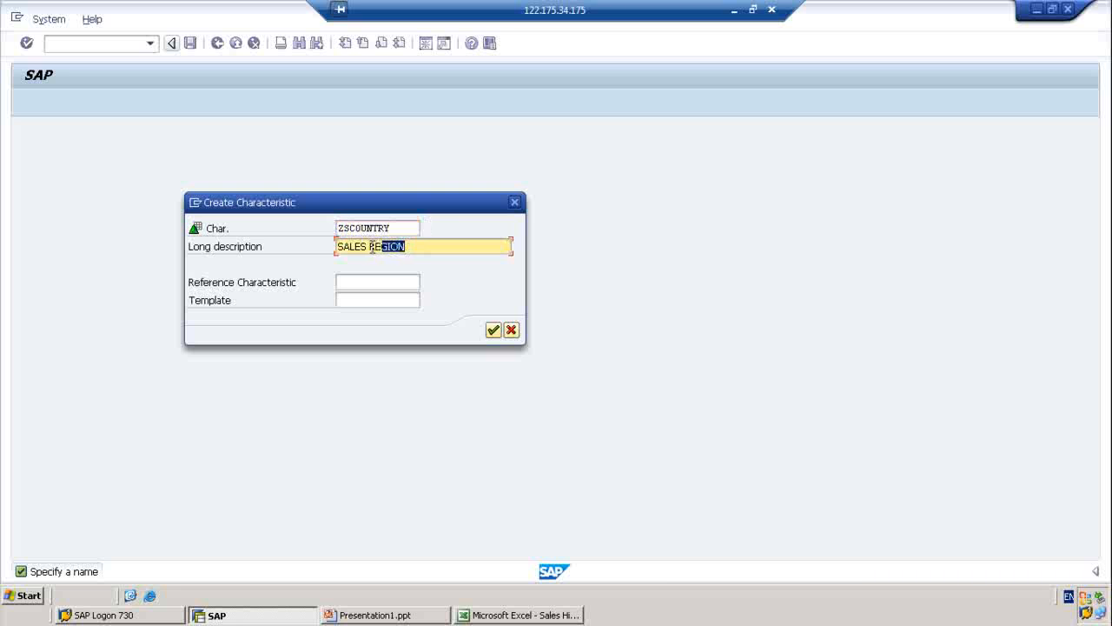
type("COUNTRY")
left_click(493, 330)
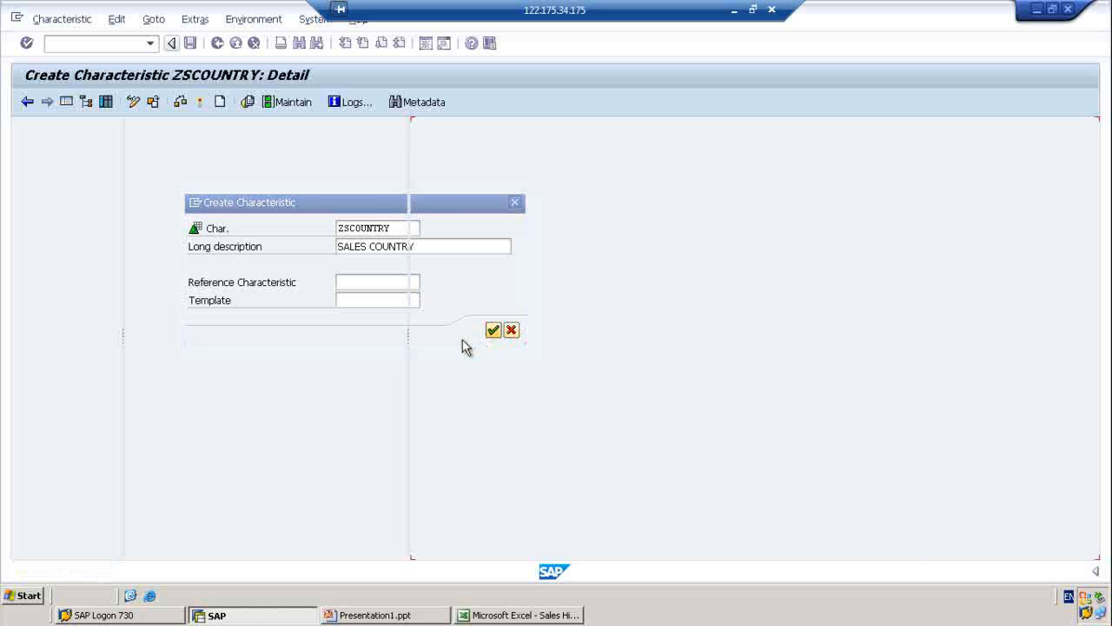
Set ZSCOUNTRY's data type to CHAR - Character String with length 16 and allow lowercase letters.
left_click(634, 311)
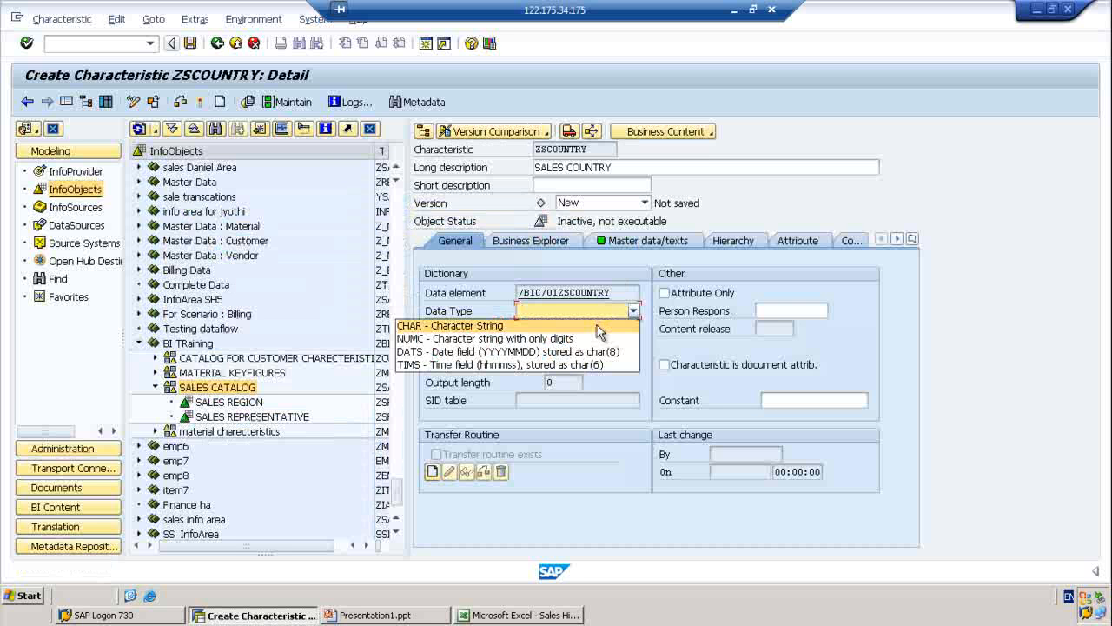
left_click(596, 327)
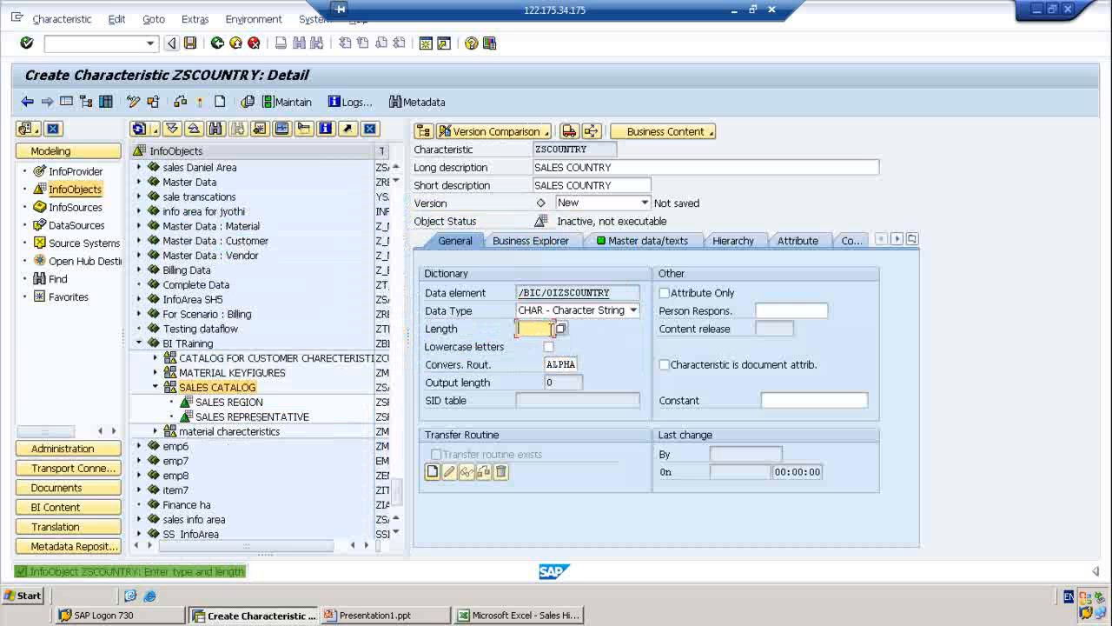
type("16")
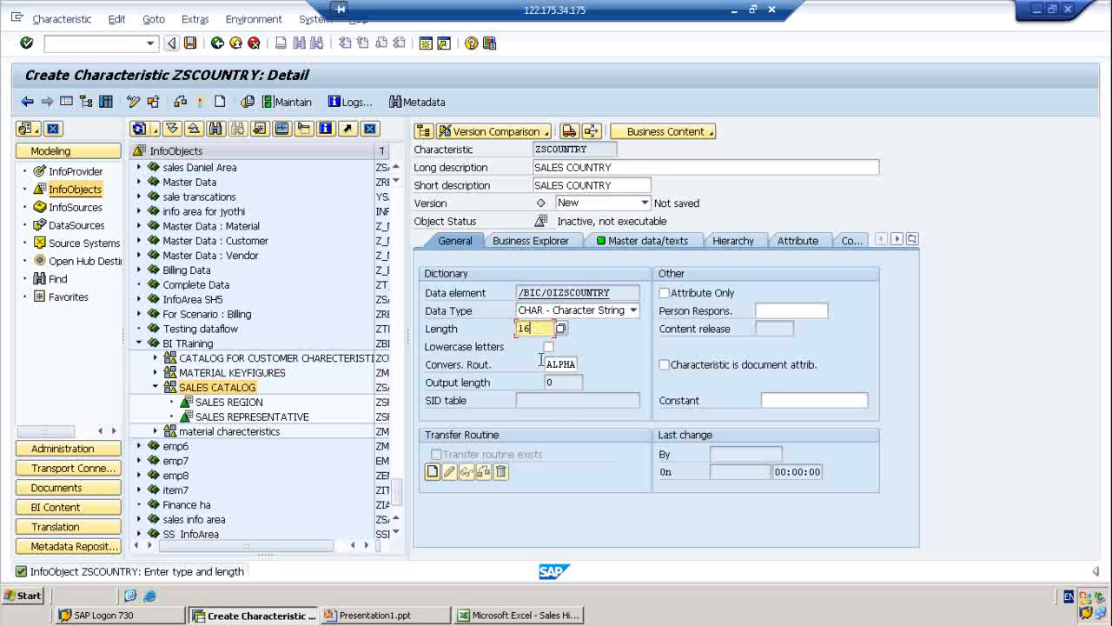
left_click(548, 346)
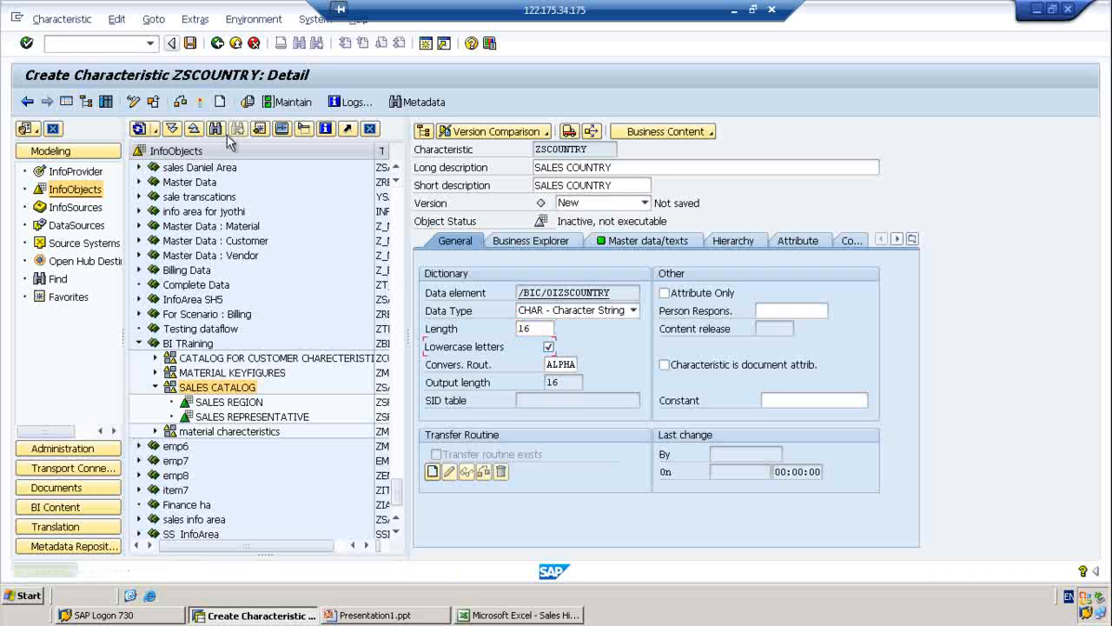
Activate the ZSCOUNTRY characteristic in spite of warnings and return to the InfoObjects modeling overview.
left_click(201, 102)
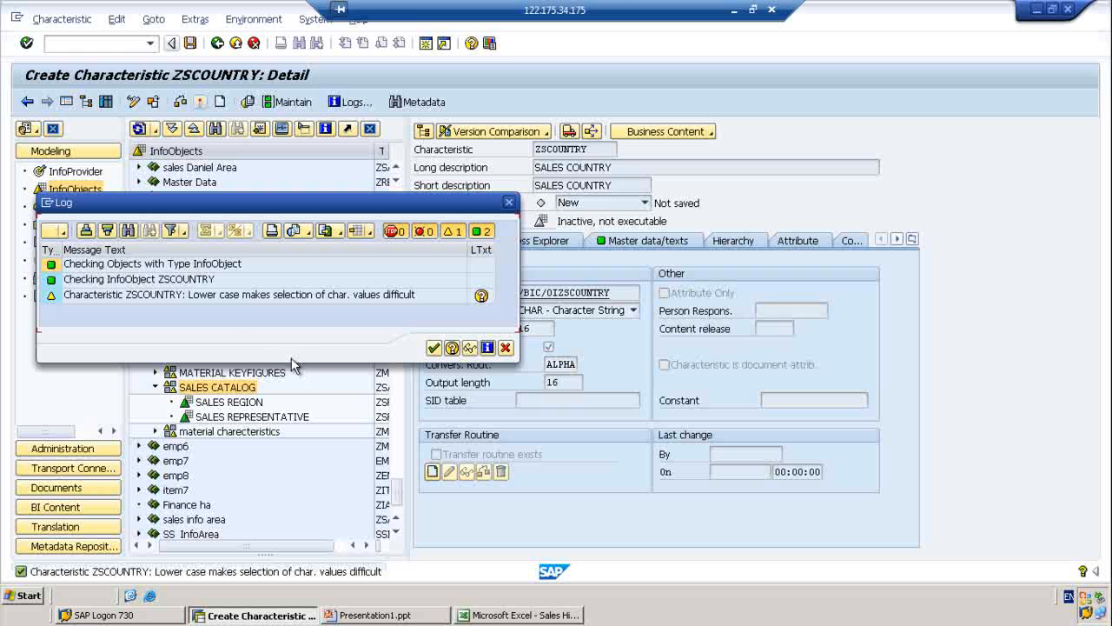
left_click(432, 349)
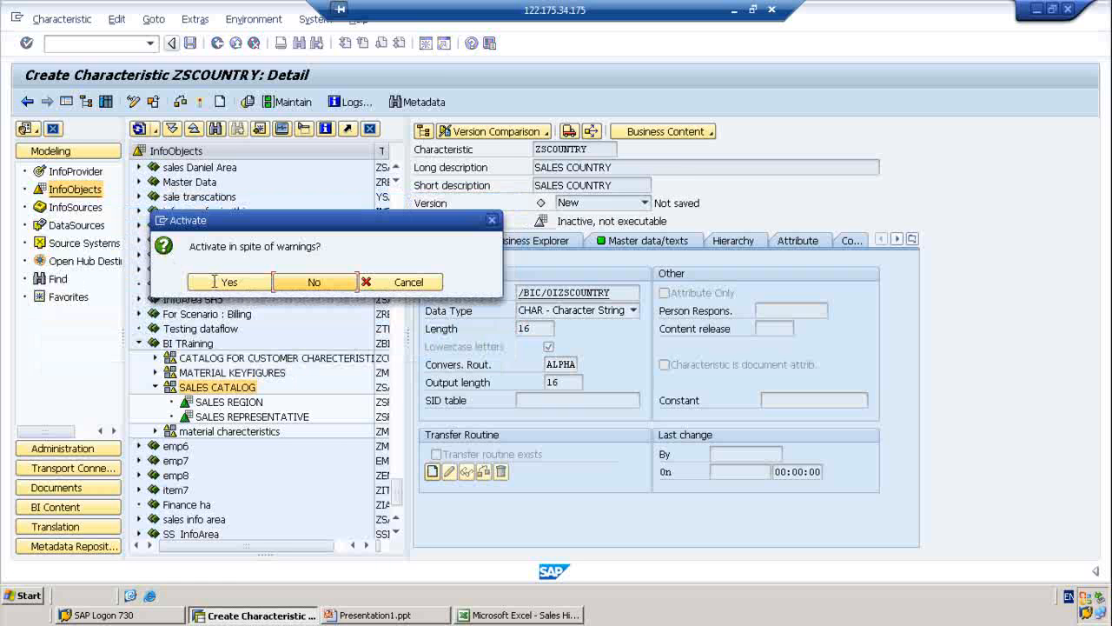
left_click(222, 285)
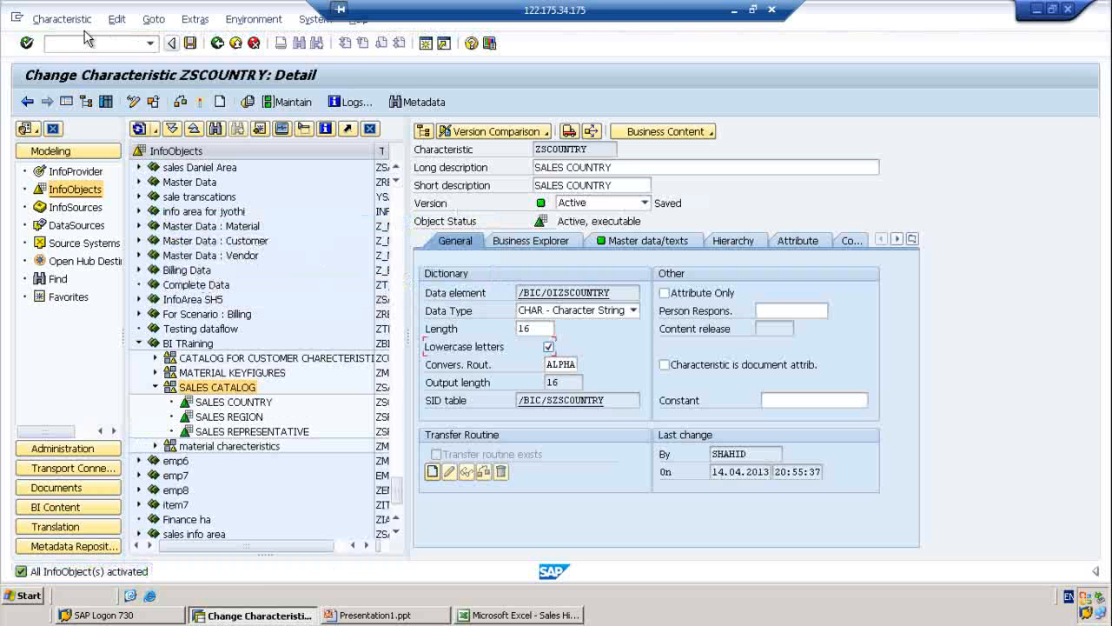
left_click(27, 102)
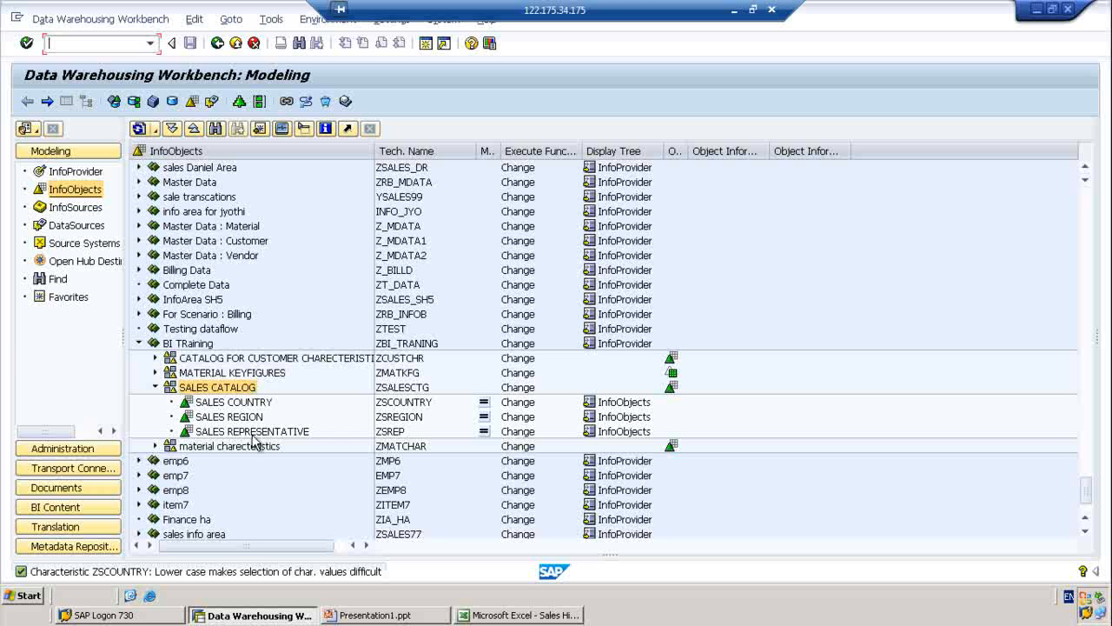
Open the SALES REPRESENTATIVE characteristic from SALES CATALOG, hide the InfoObjects tree and switch the characteristic to change mode.
double_click(254, 431)
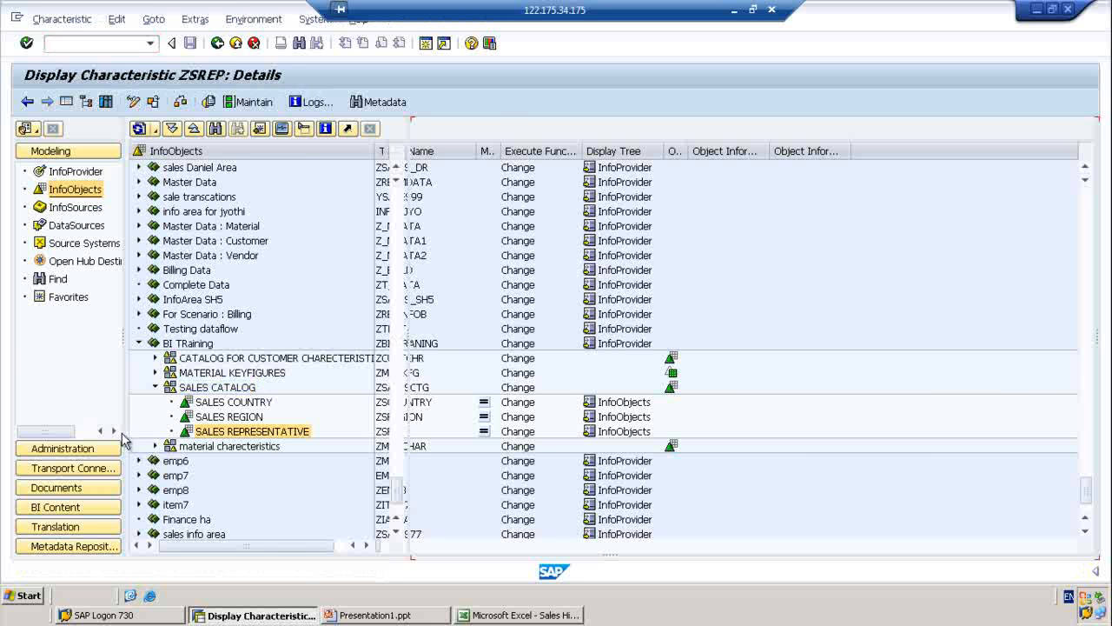
left_click(68, 103)
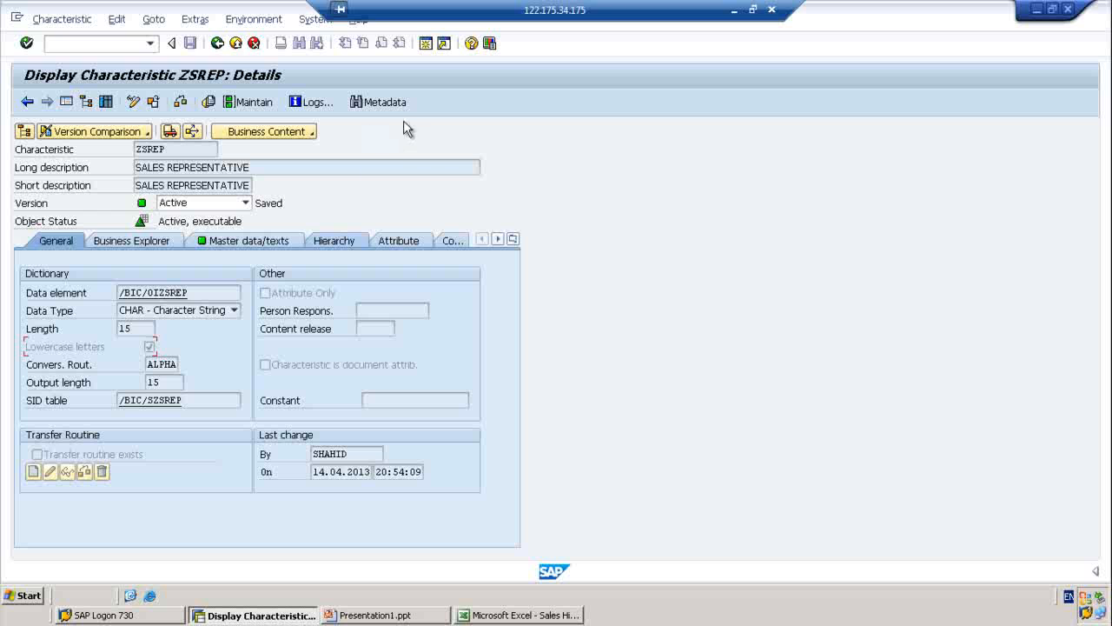
left_click(134, 102)
Enable hierarchies for the ZSREP characteristic, keeping the hierarchy not time-dependent.
left_click(347, 251)
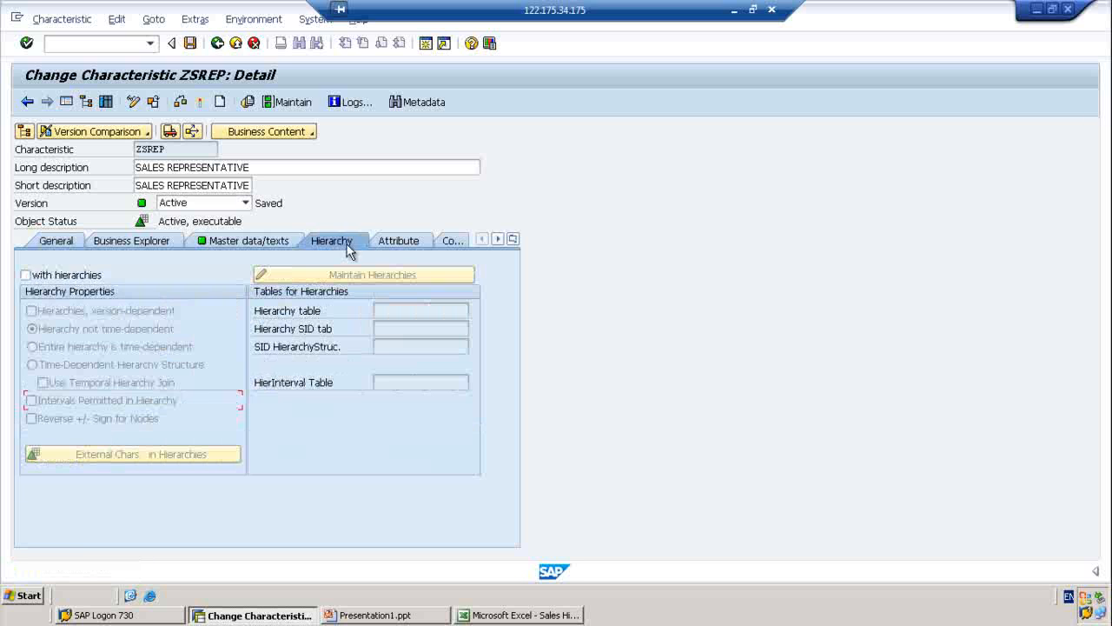
left_click(245, 243)
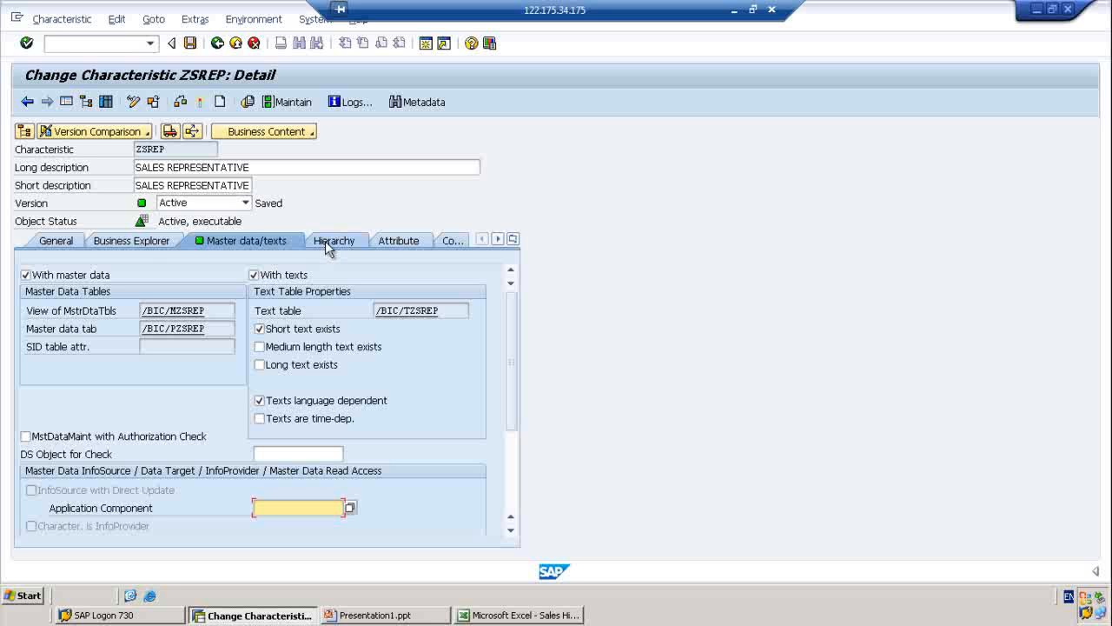
left_click(143, 241)
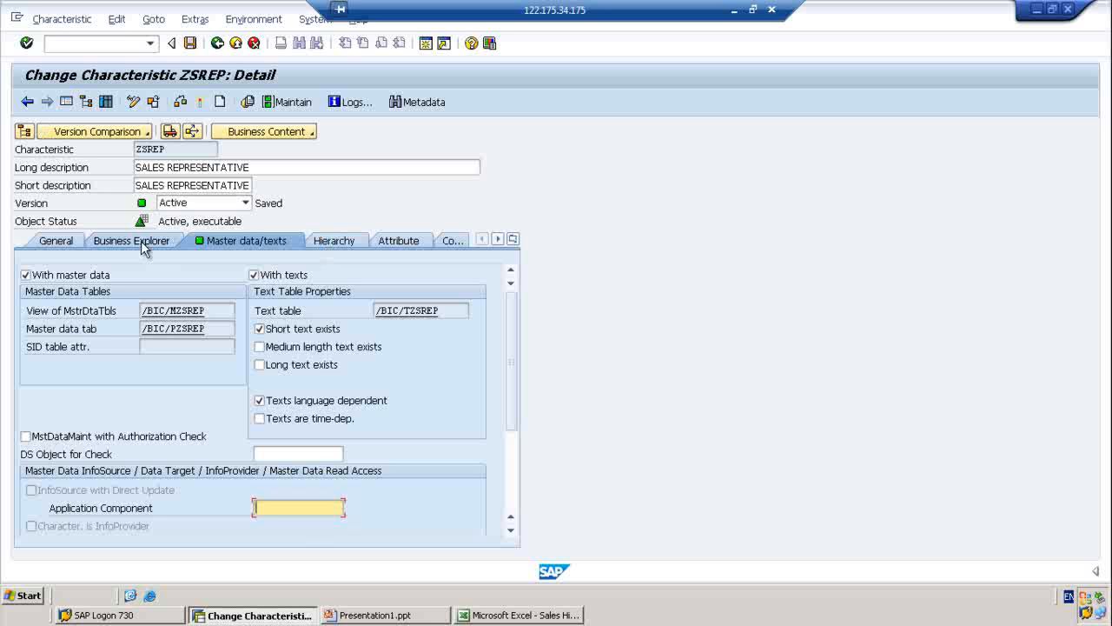
left_click(55, 242)
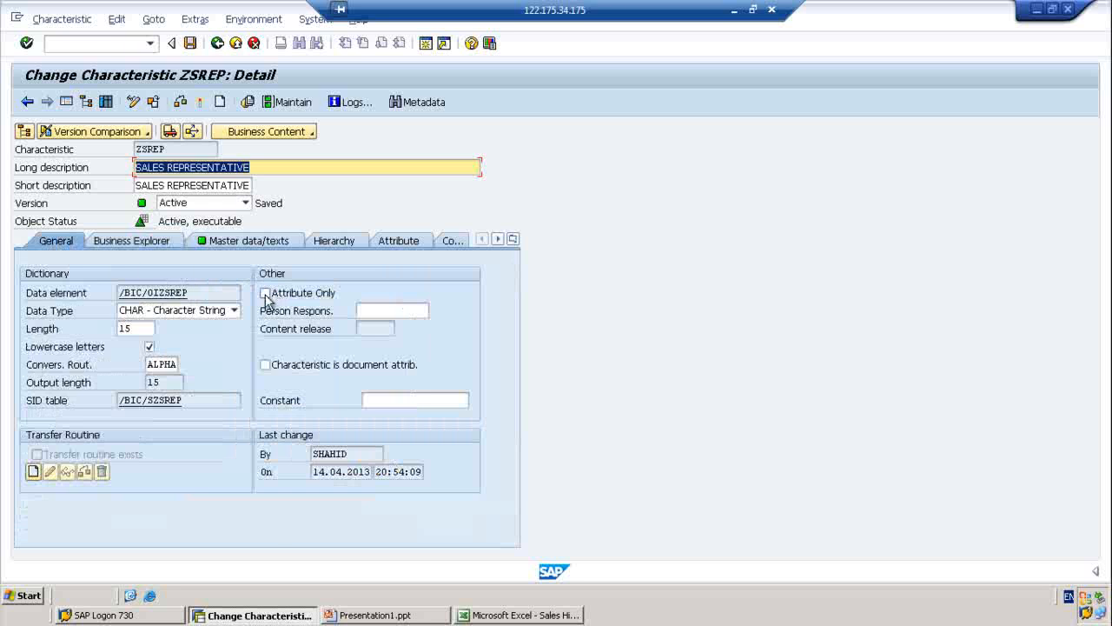
left_click(337, 244)
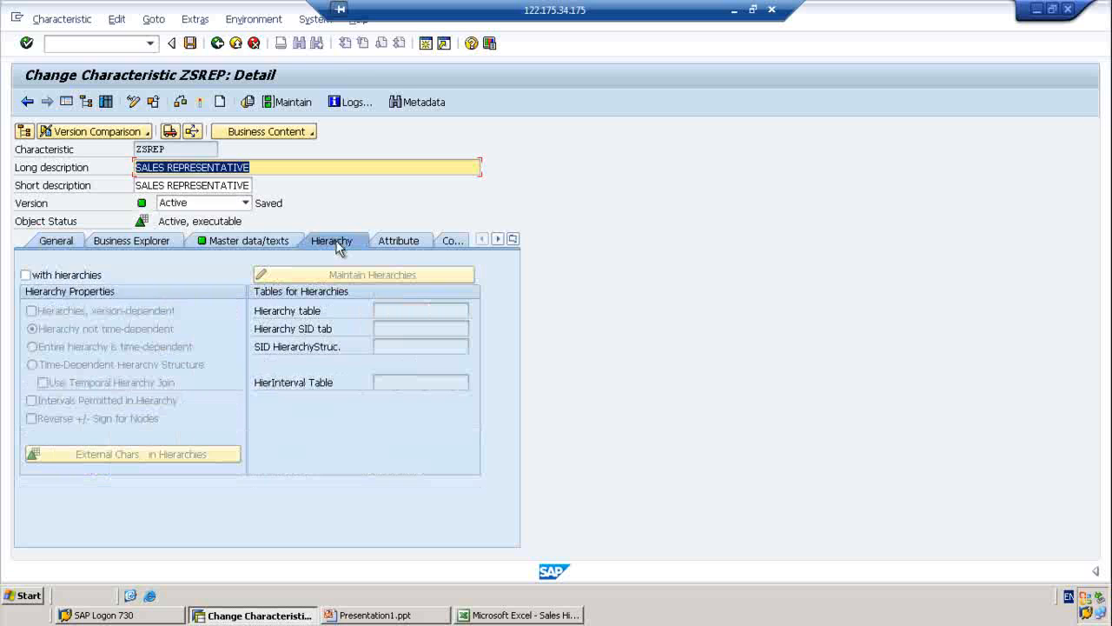
left_click(25, 275)
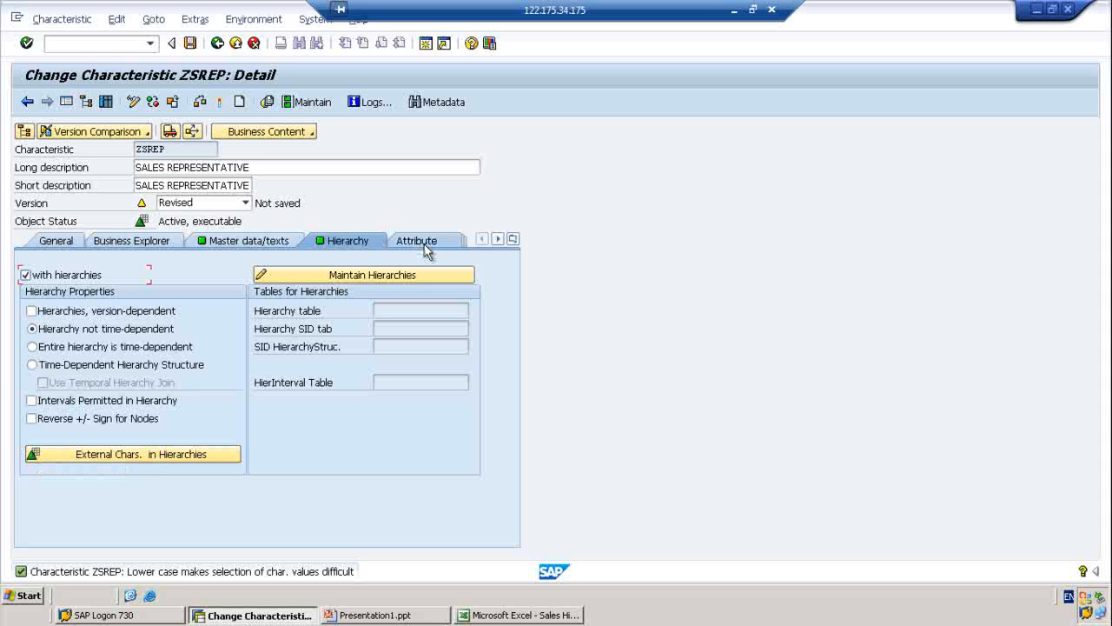
key("Return")
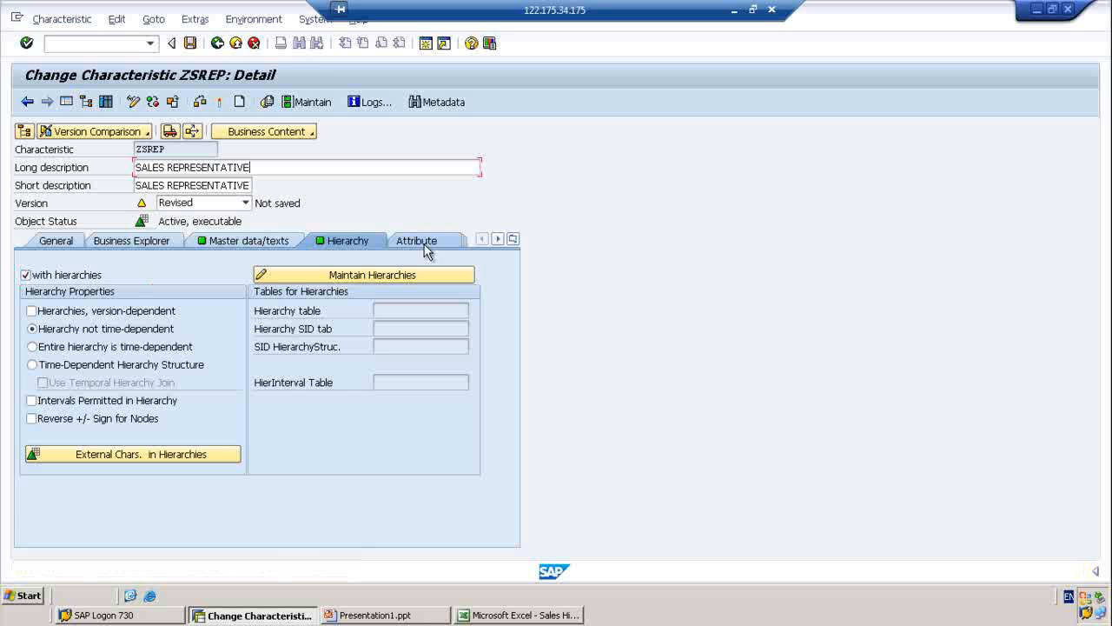
left_click(417, 241)
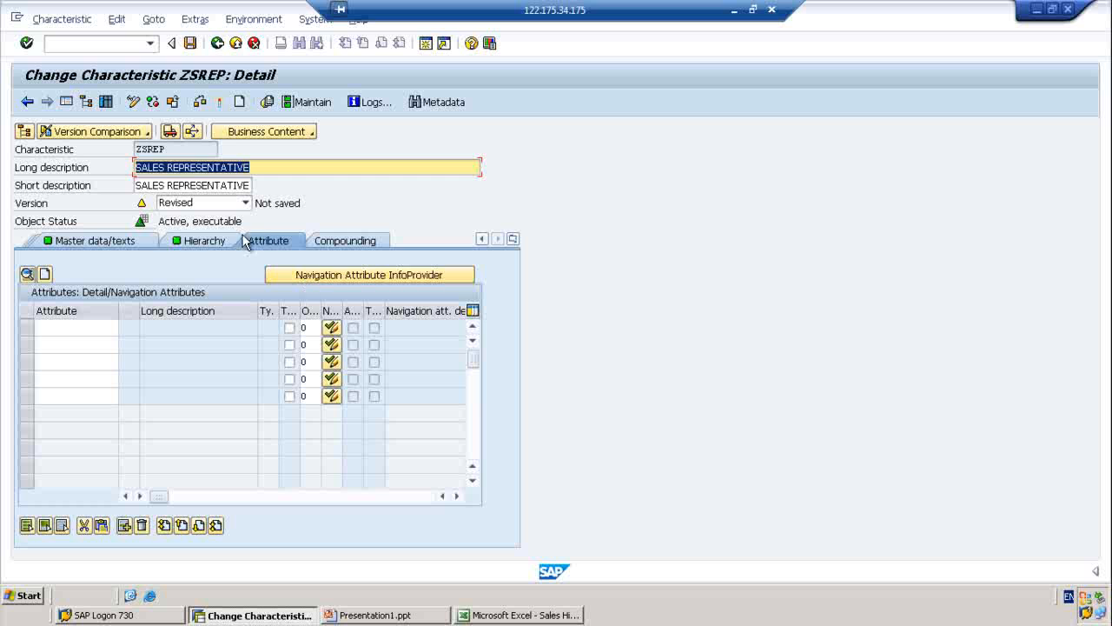
left_click(211, 246)
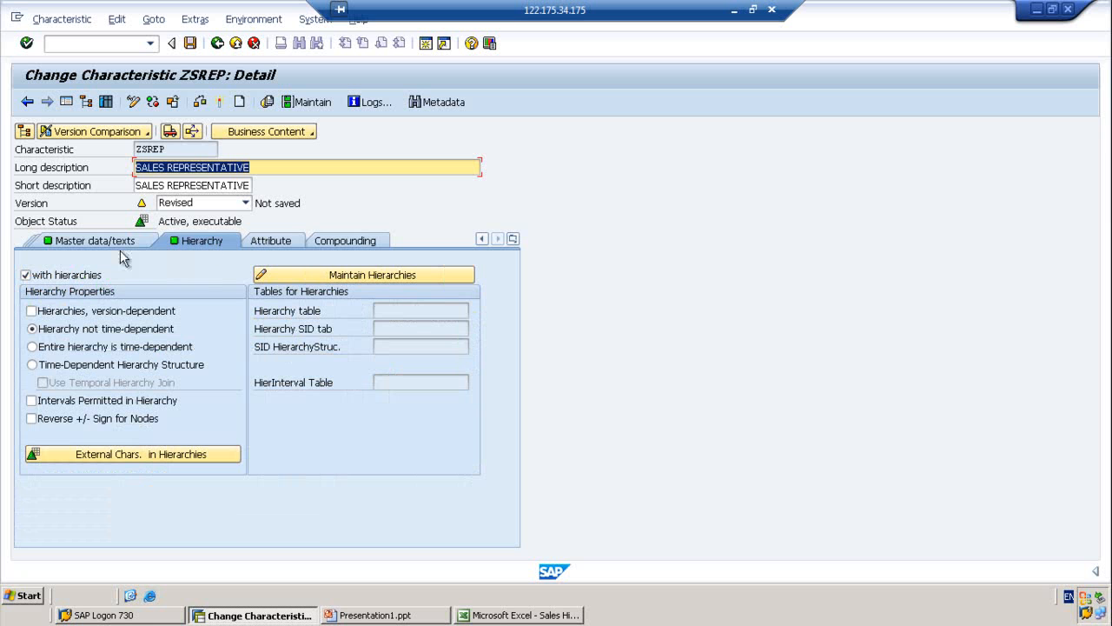
Find ZSREGION among the template characteristics and add it to the external characteristics in ZSREP's hierarchies.
left_click(106, 452)
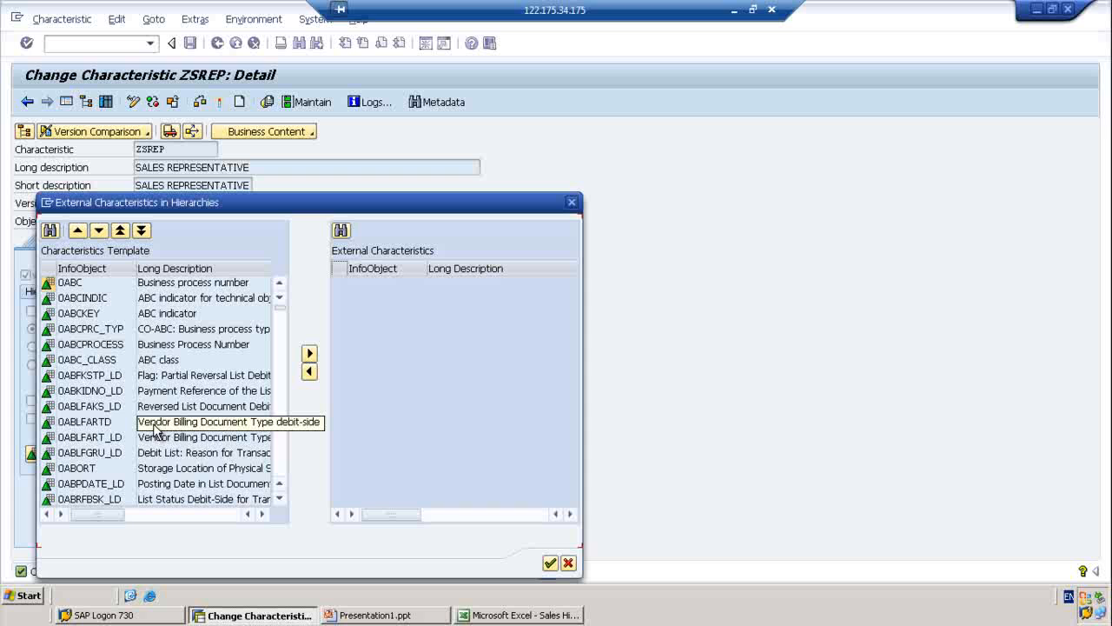
left_click(100, 285)
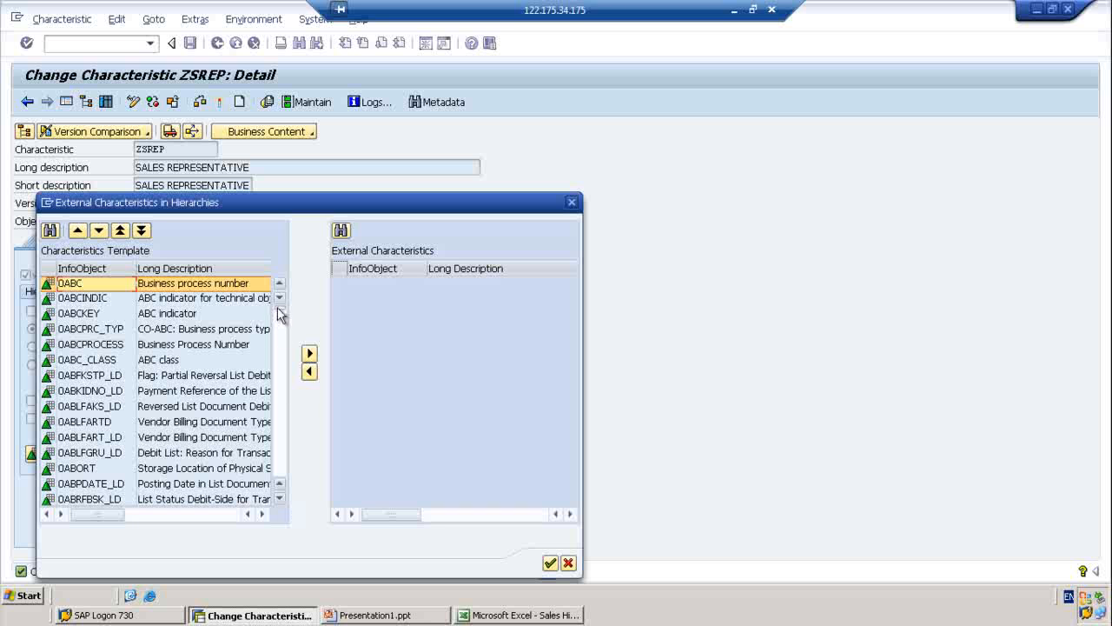
left_click(272, 469)
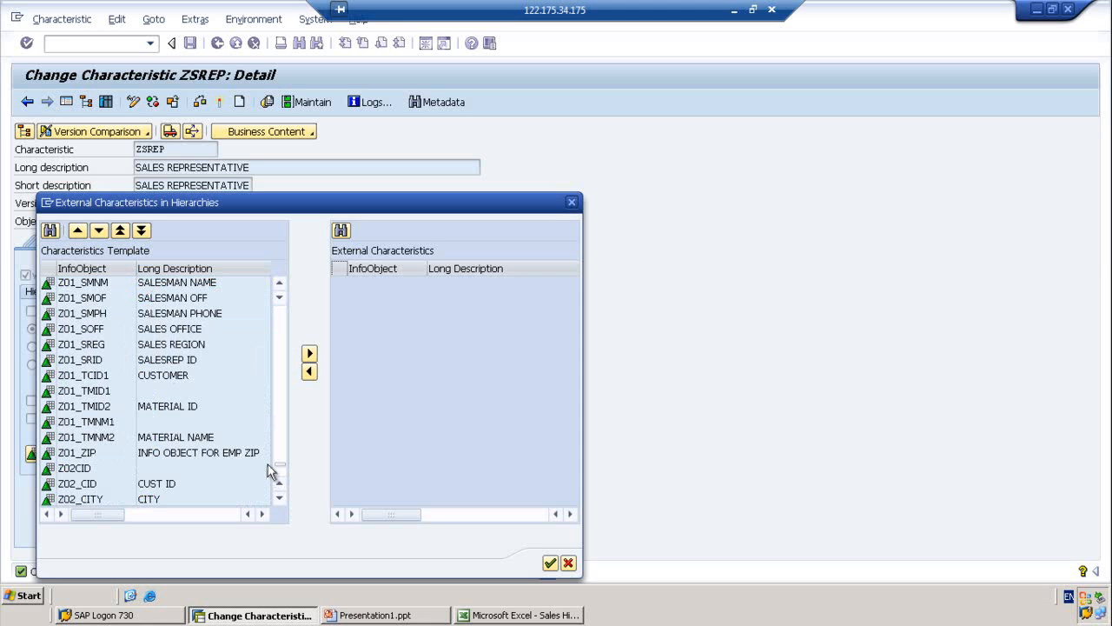
left_click(50, 230)
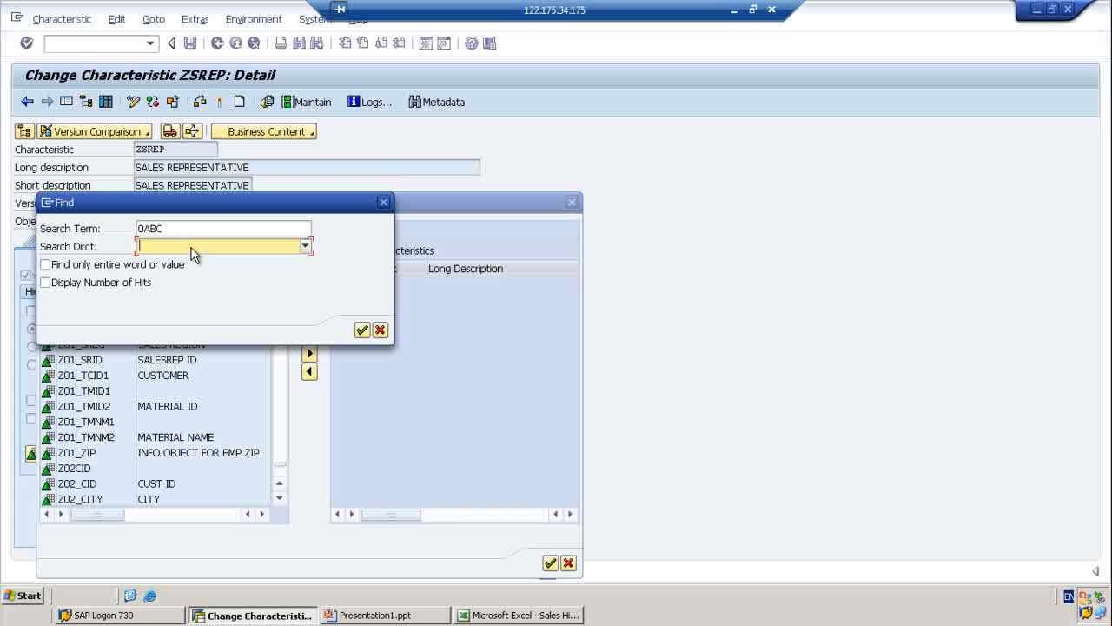
left_click_drag(179, 227, 75, 227)
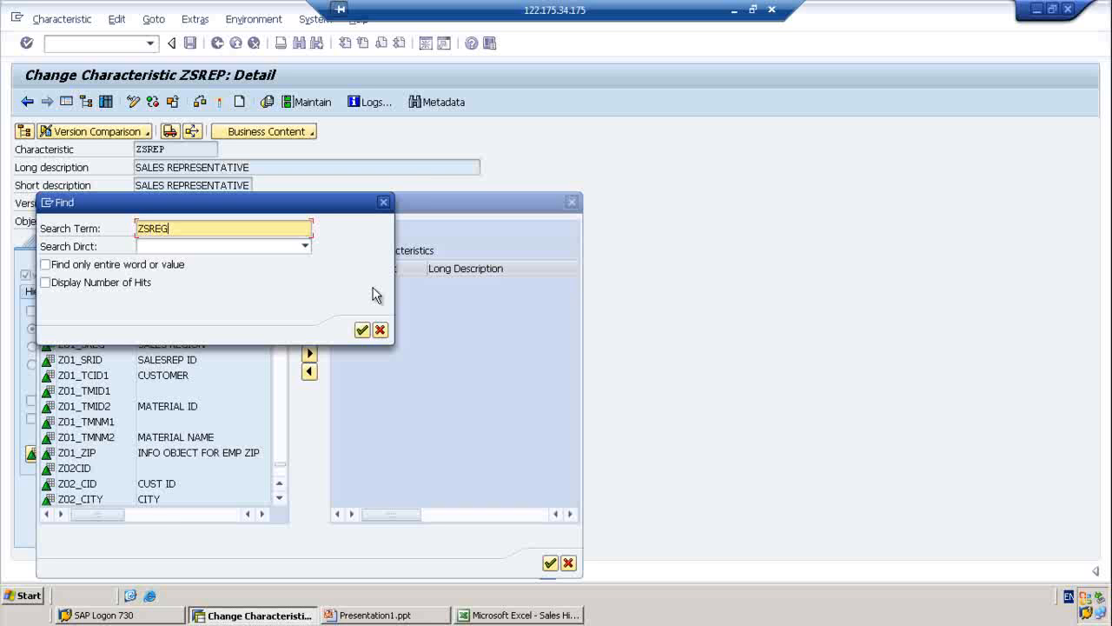
left_click(363, 332)
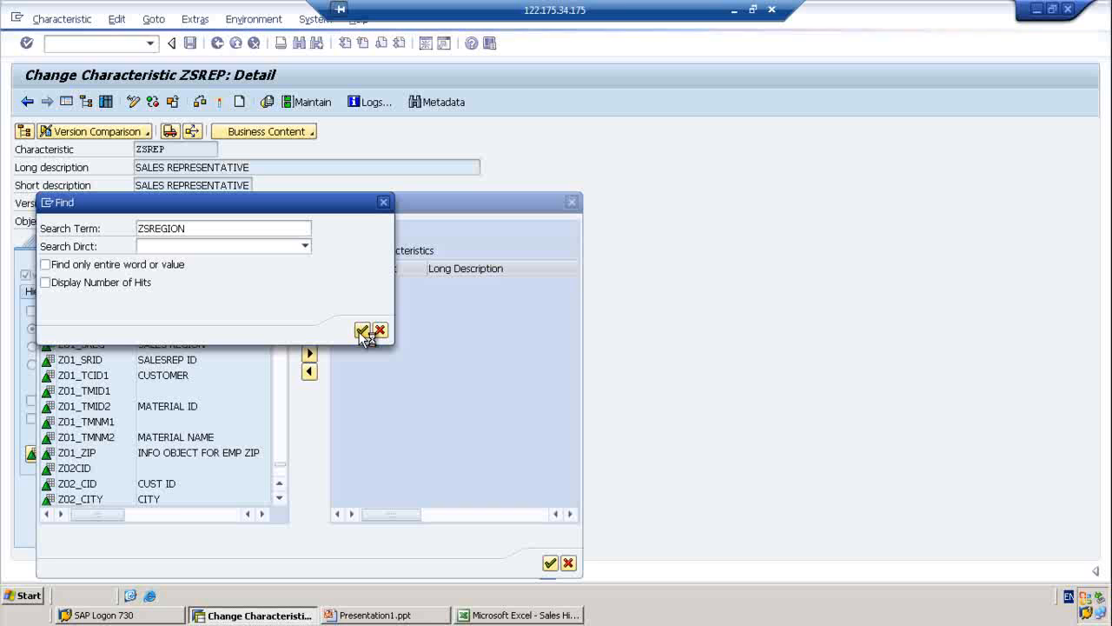
left_click(362, 331)
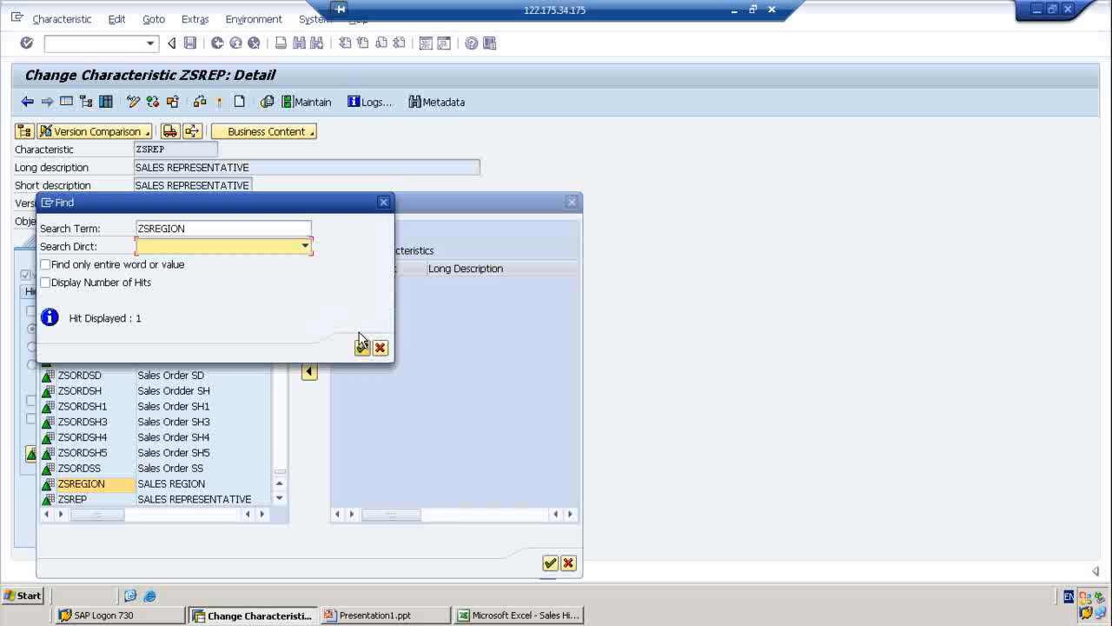
left_click(379, 348)
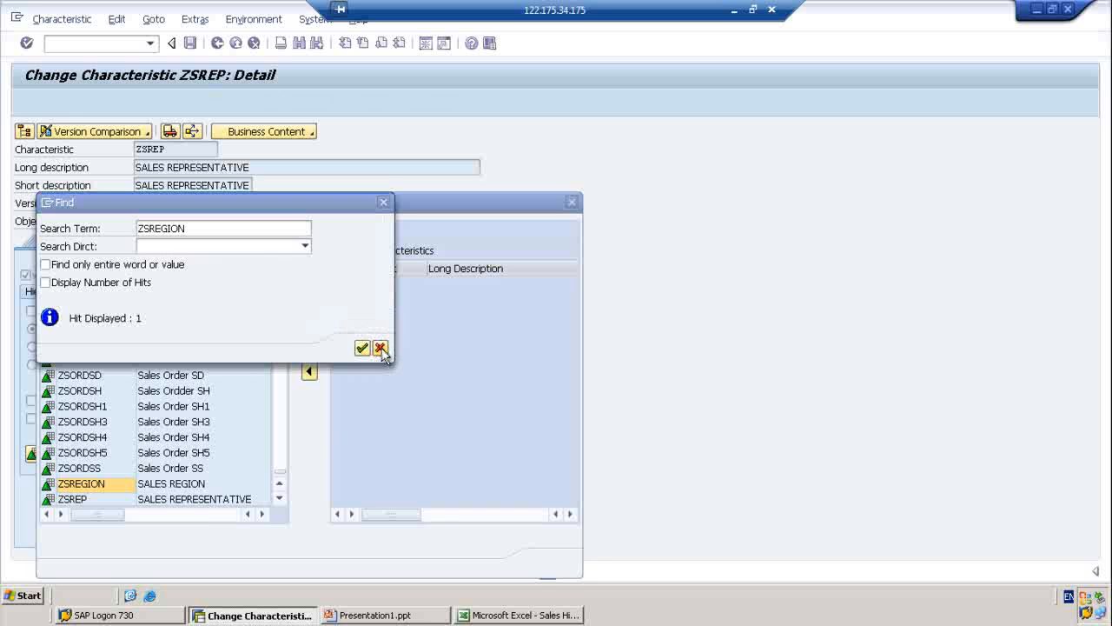
left_click(125, 487)
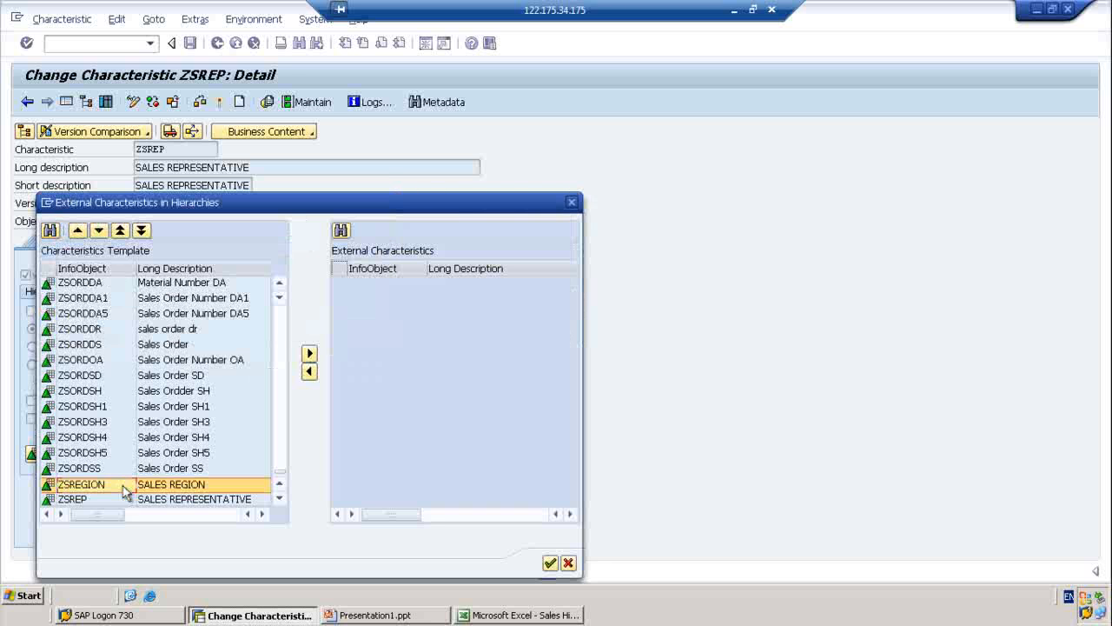
left_click(309, 355)
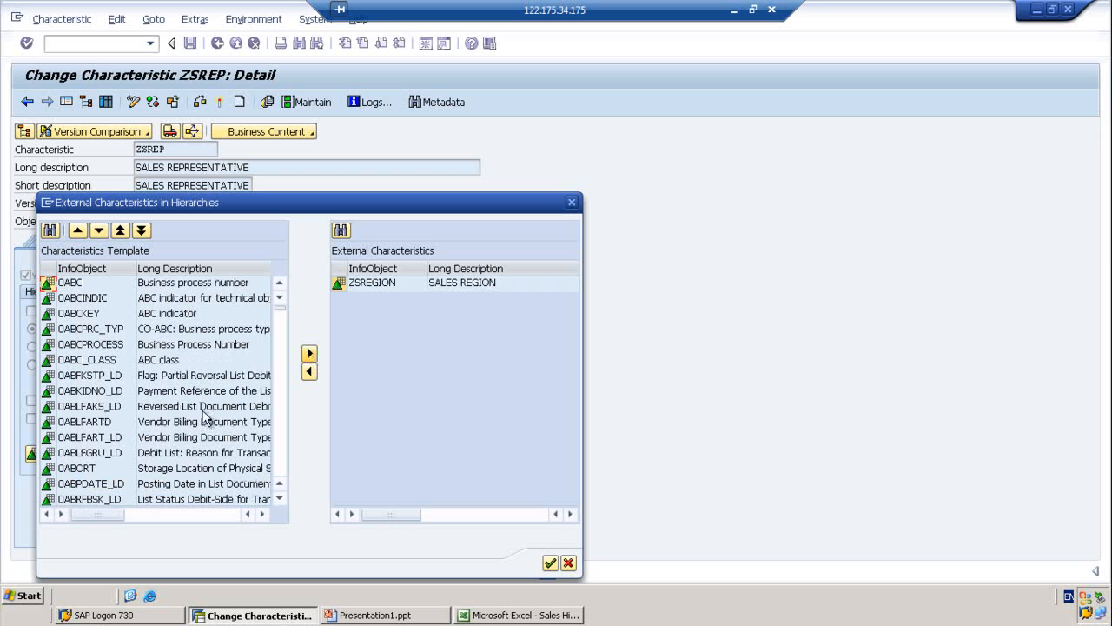
Find ZSCOUNTRY among the template characteristics for ZSREP's external hierarchy characteristics.
left_click(49, 230)
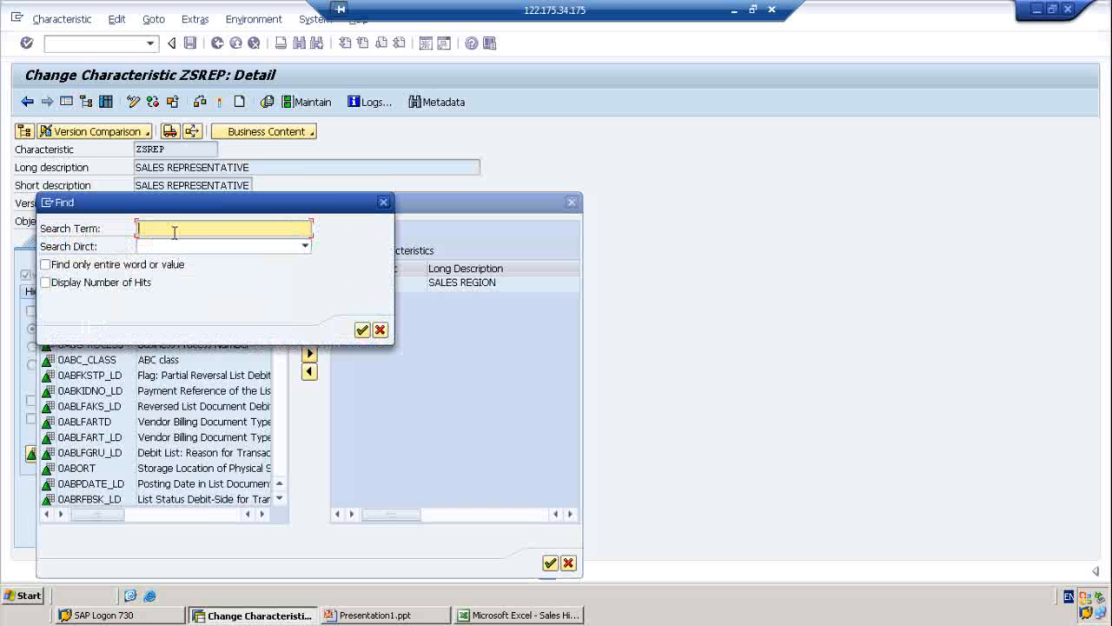
type("ZSCOUNTRY")
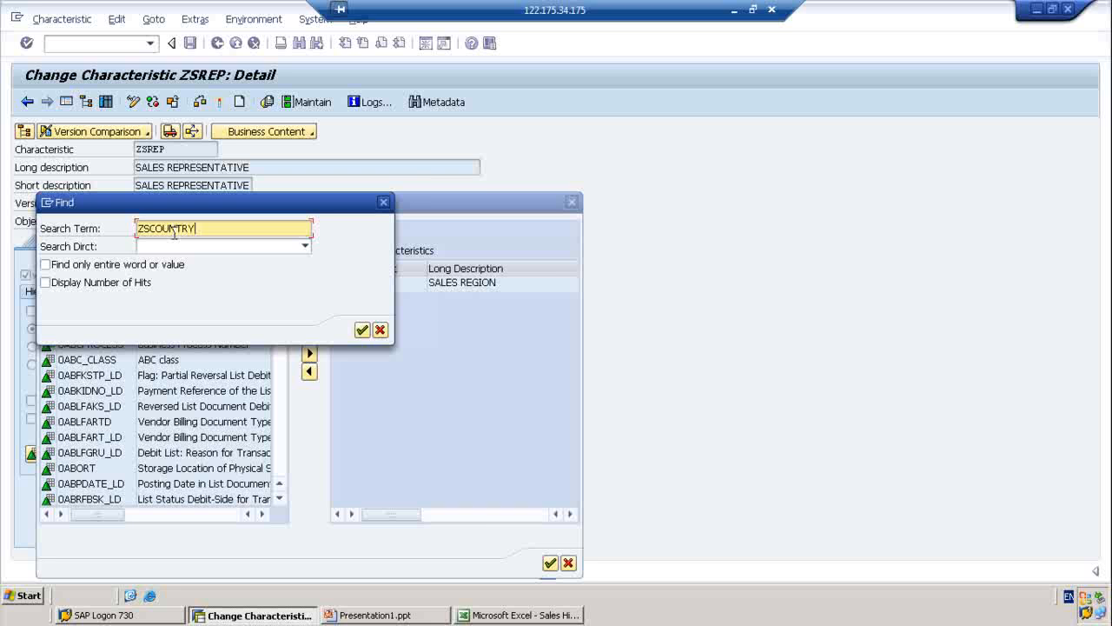
left_click(361, 331)
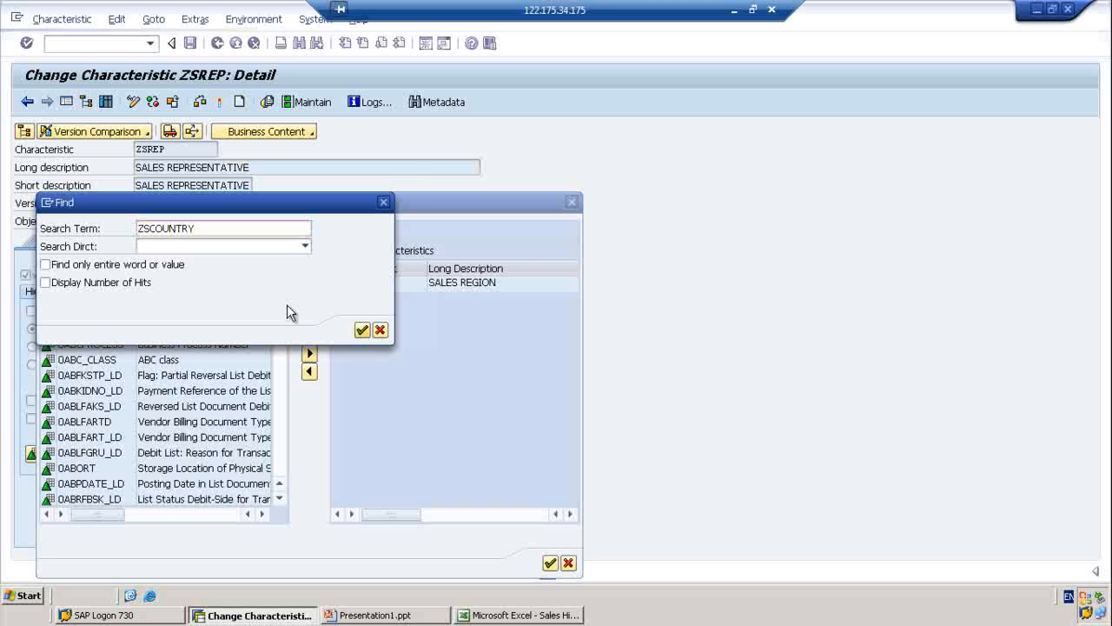